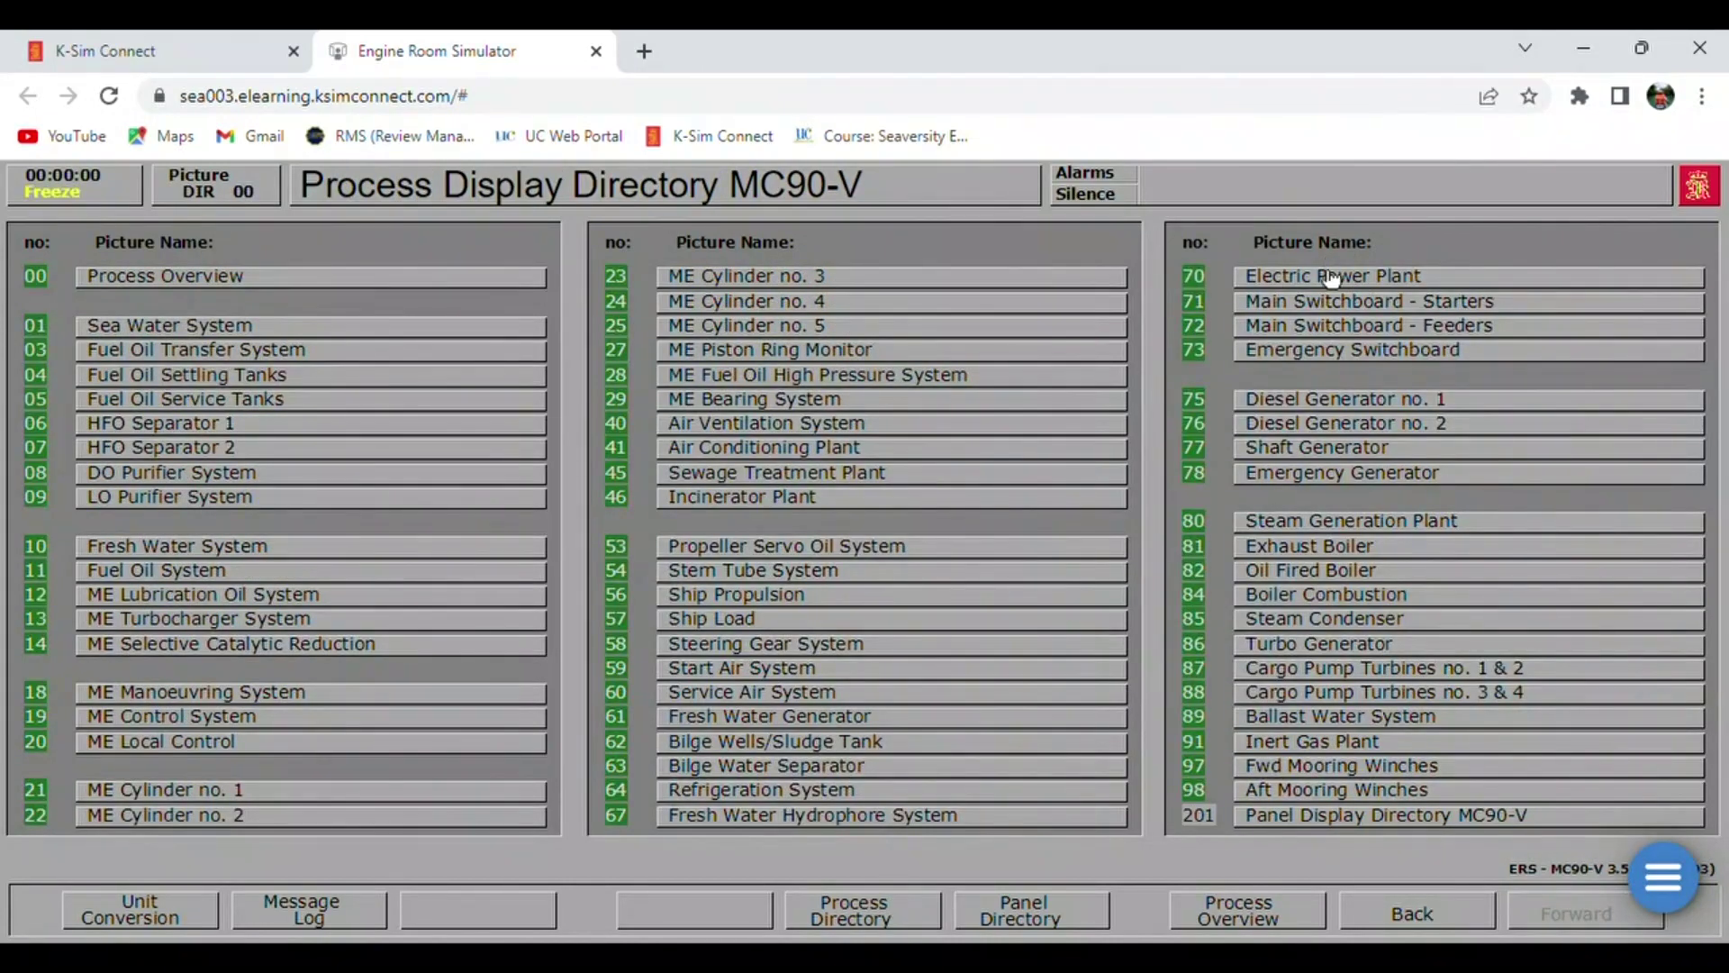
- Check the DG 2 current on the Electric Power Plant display and view the Main Engine - Bridge Control panel
left_click(1321, 269)
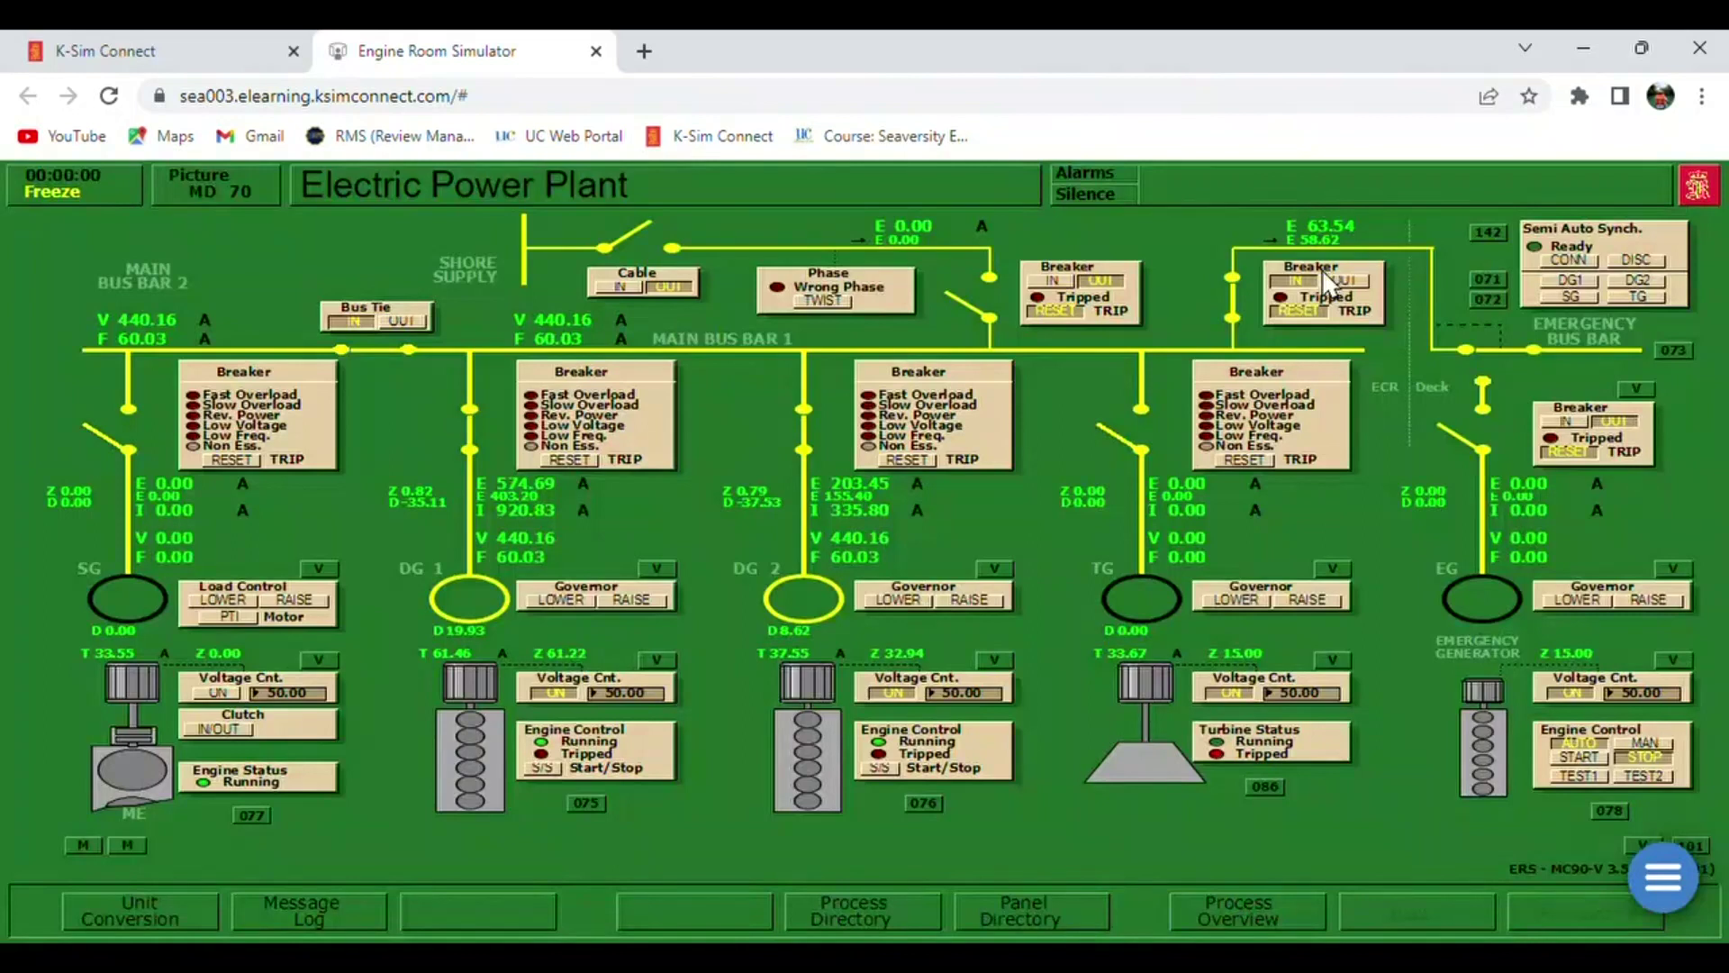
left_click(933, 530)
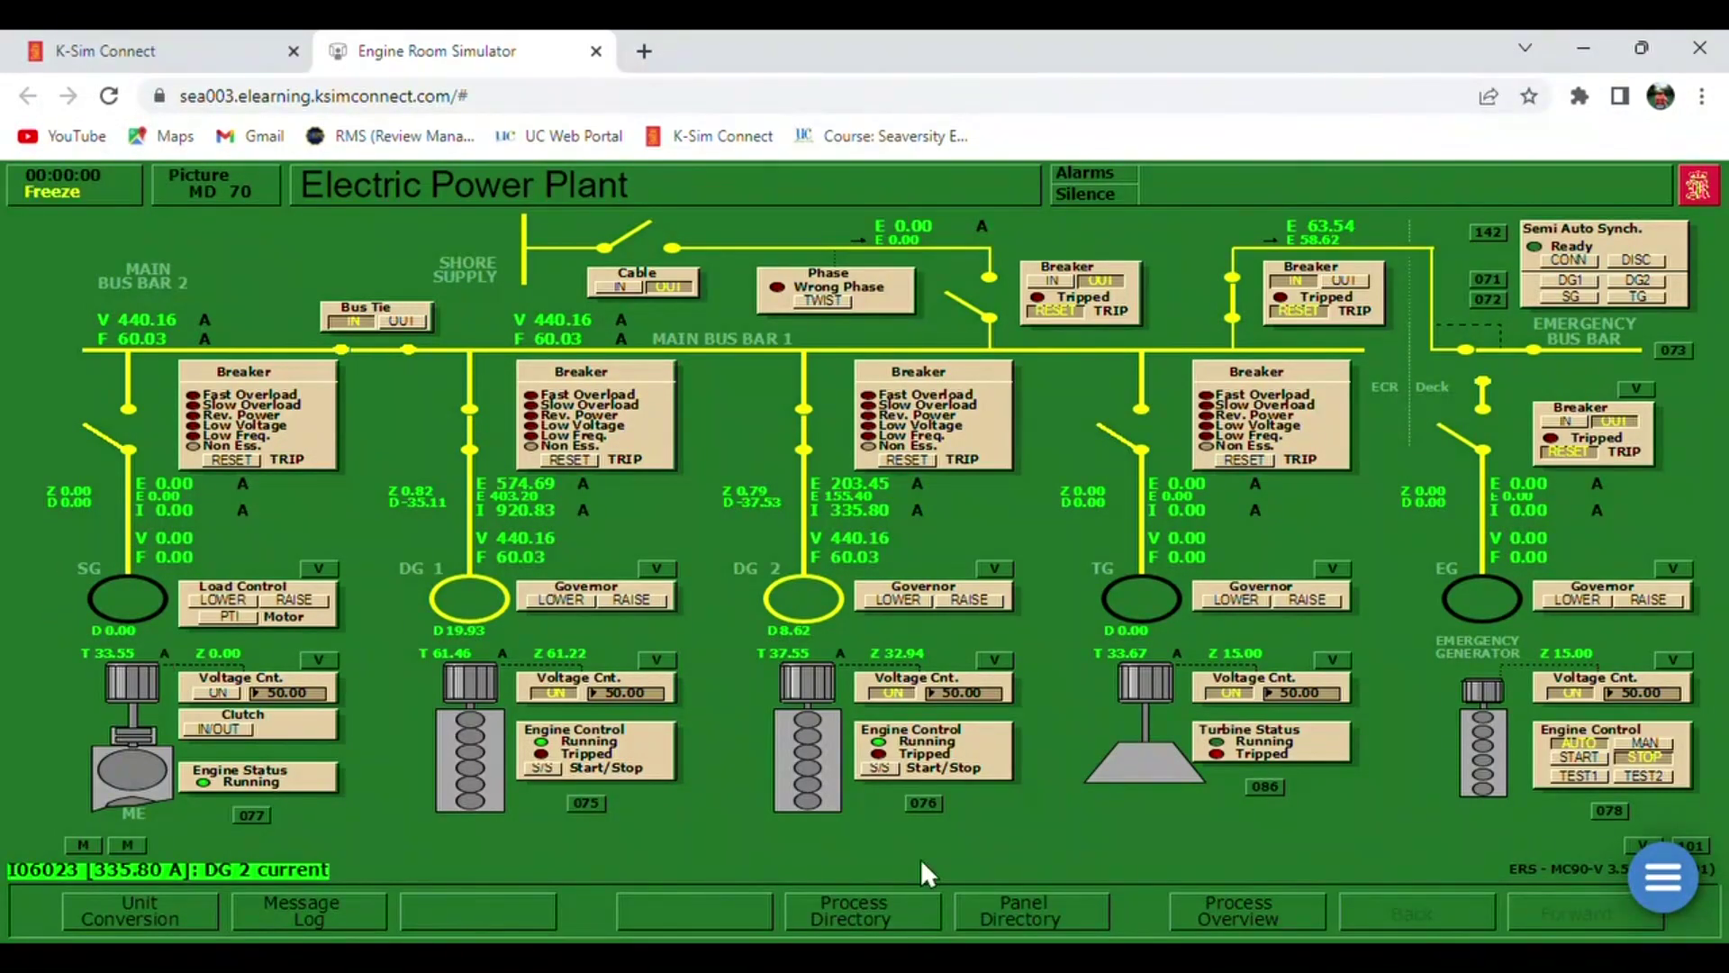
left_click(1045, 912)
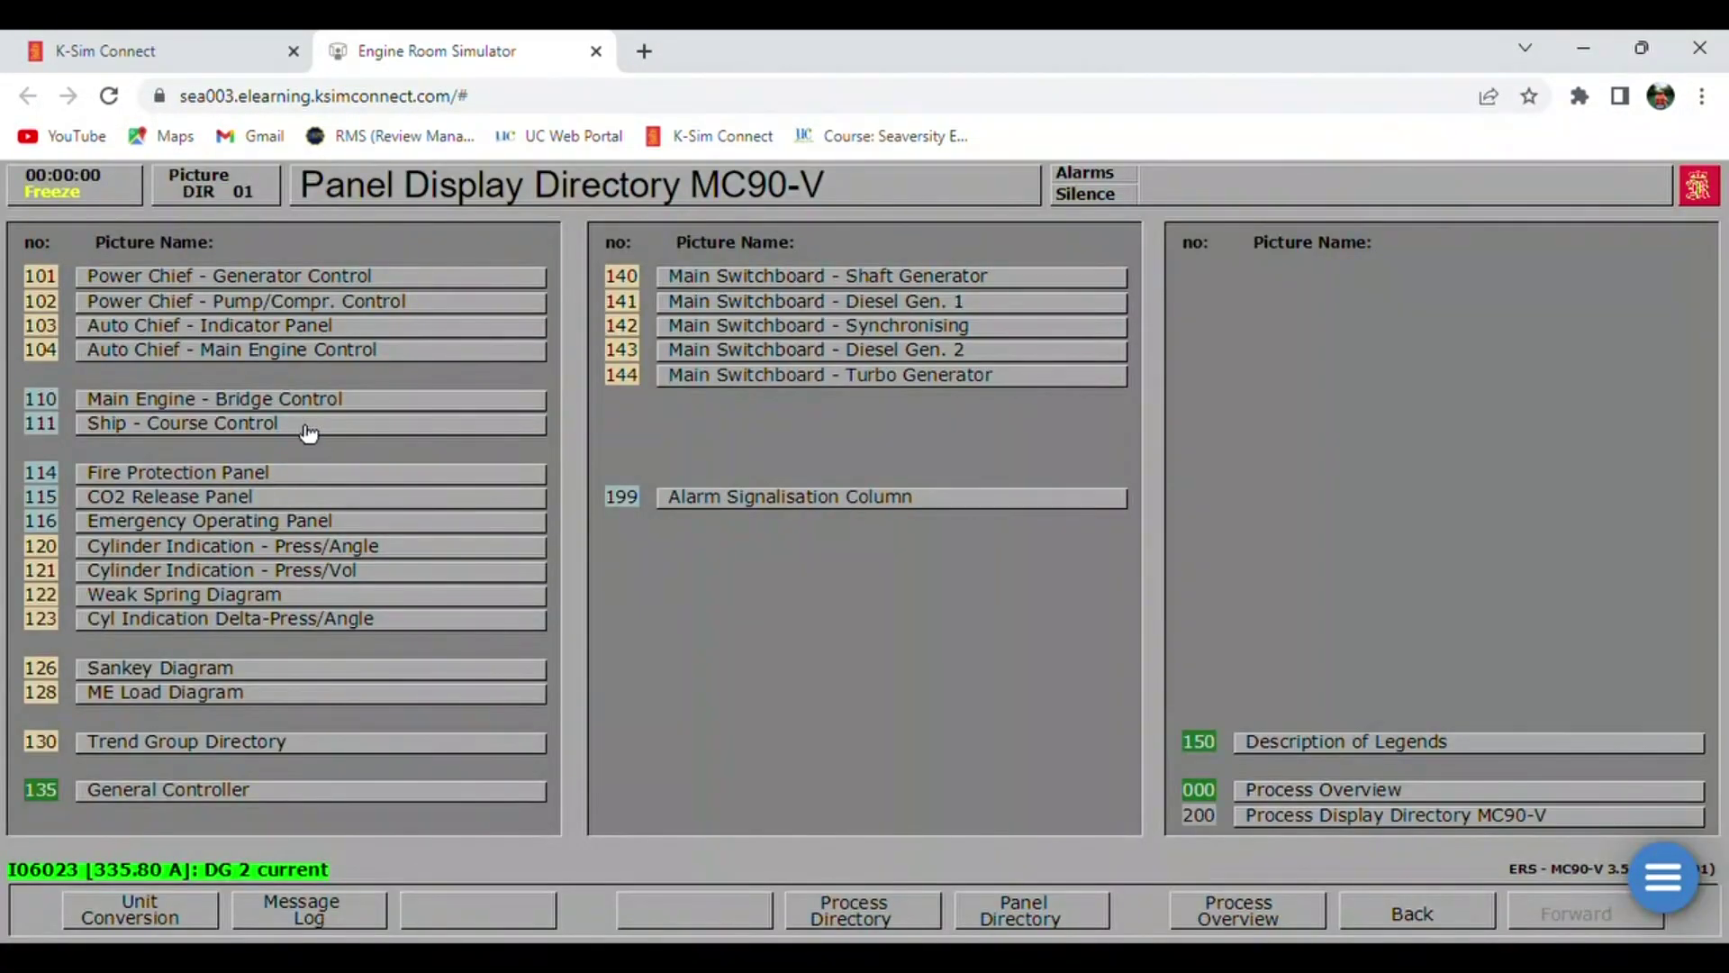
left_click(285, 399)
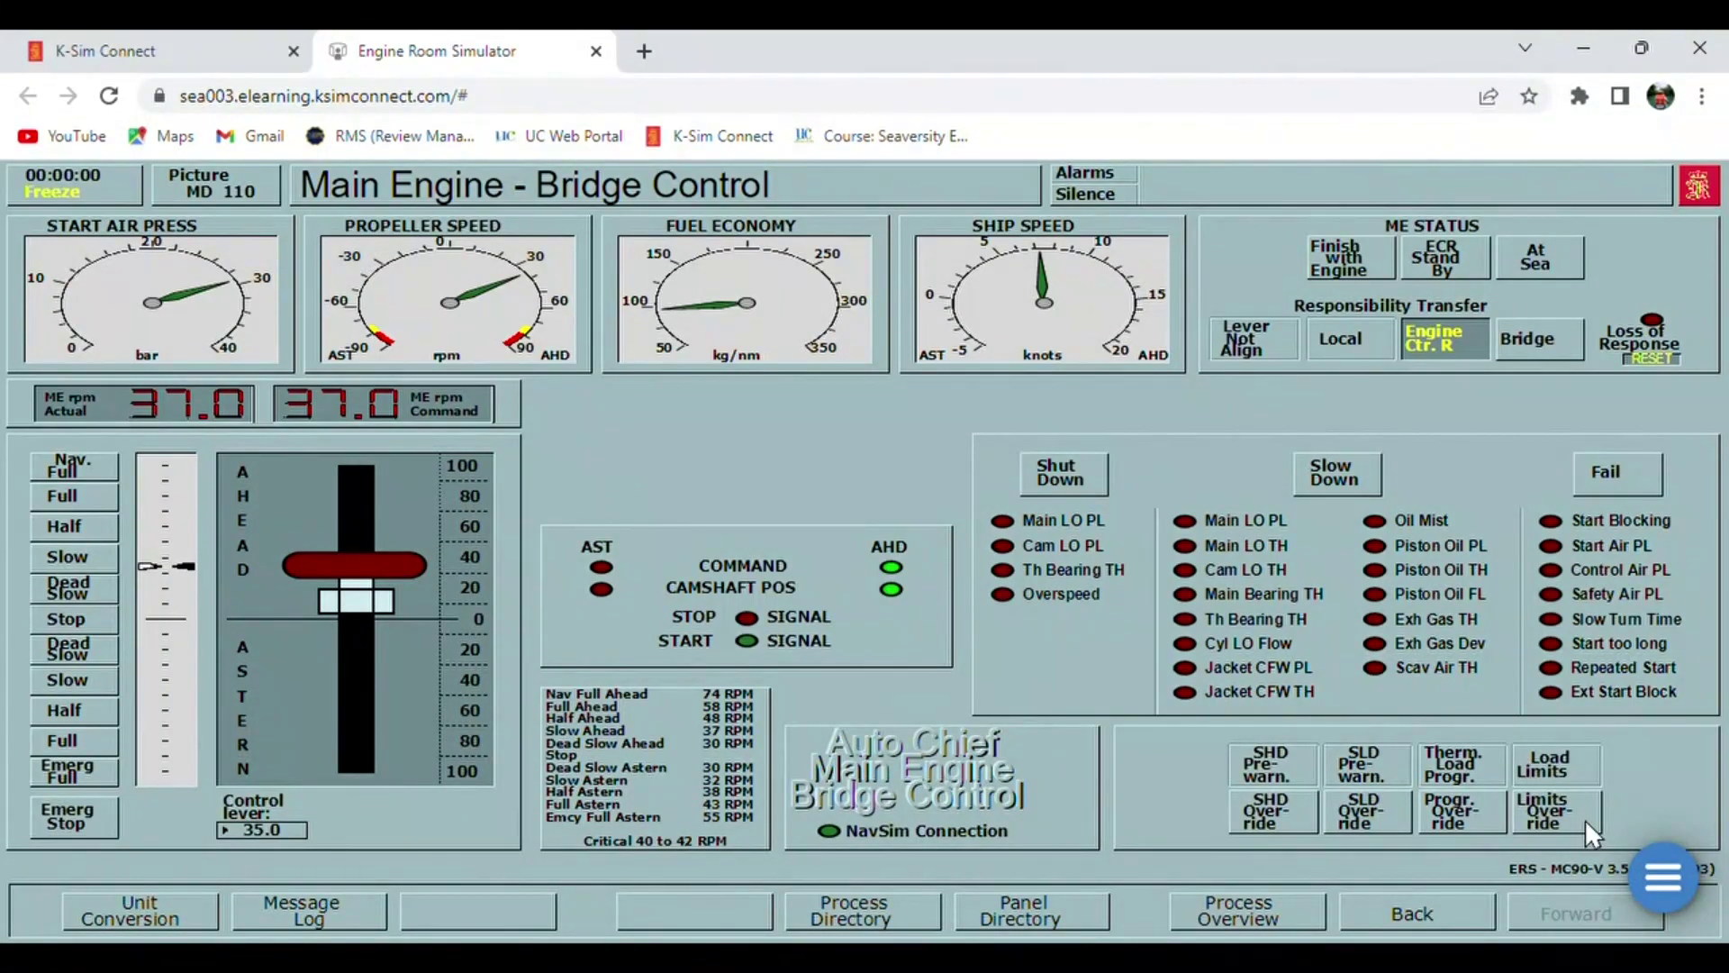
- Run the simulation and start the synchronous condenser on the Shaft Generator display
left_click(1664, 878)
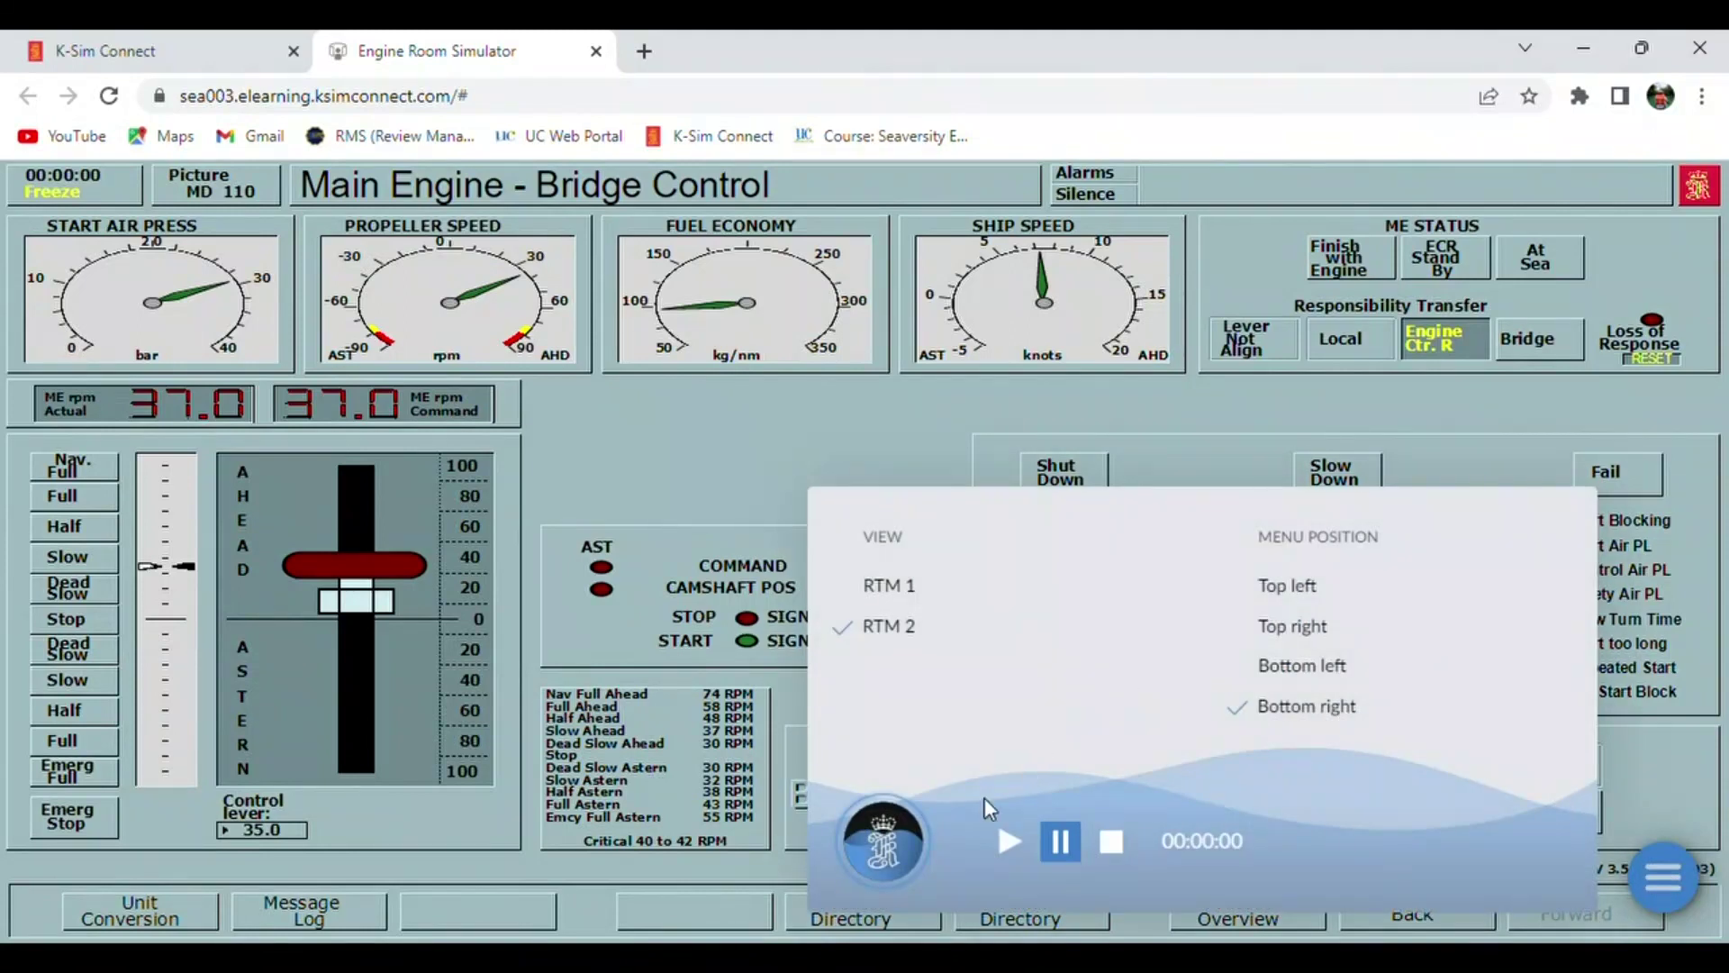
left_click(1010, 847)
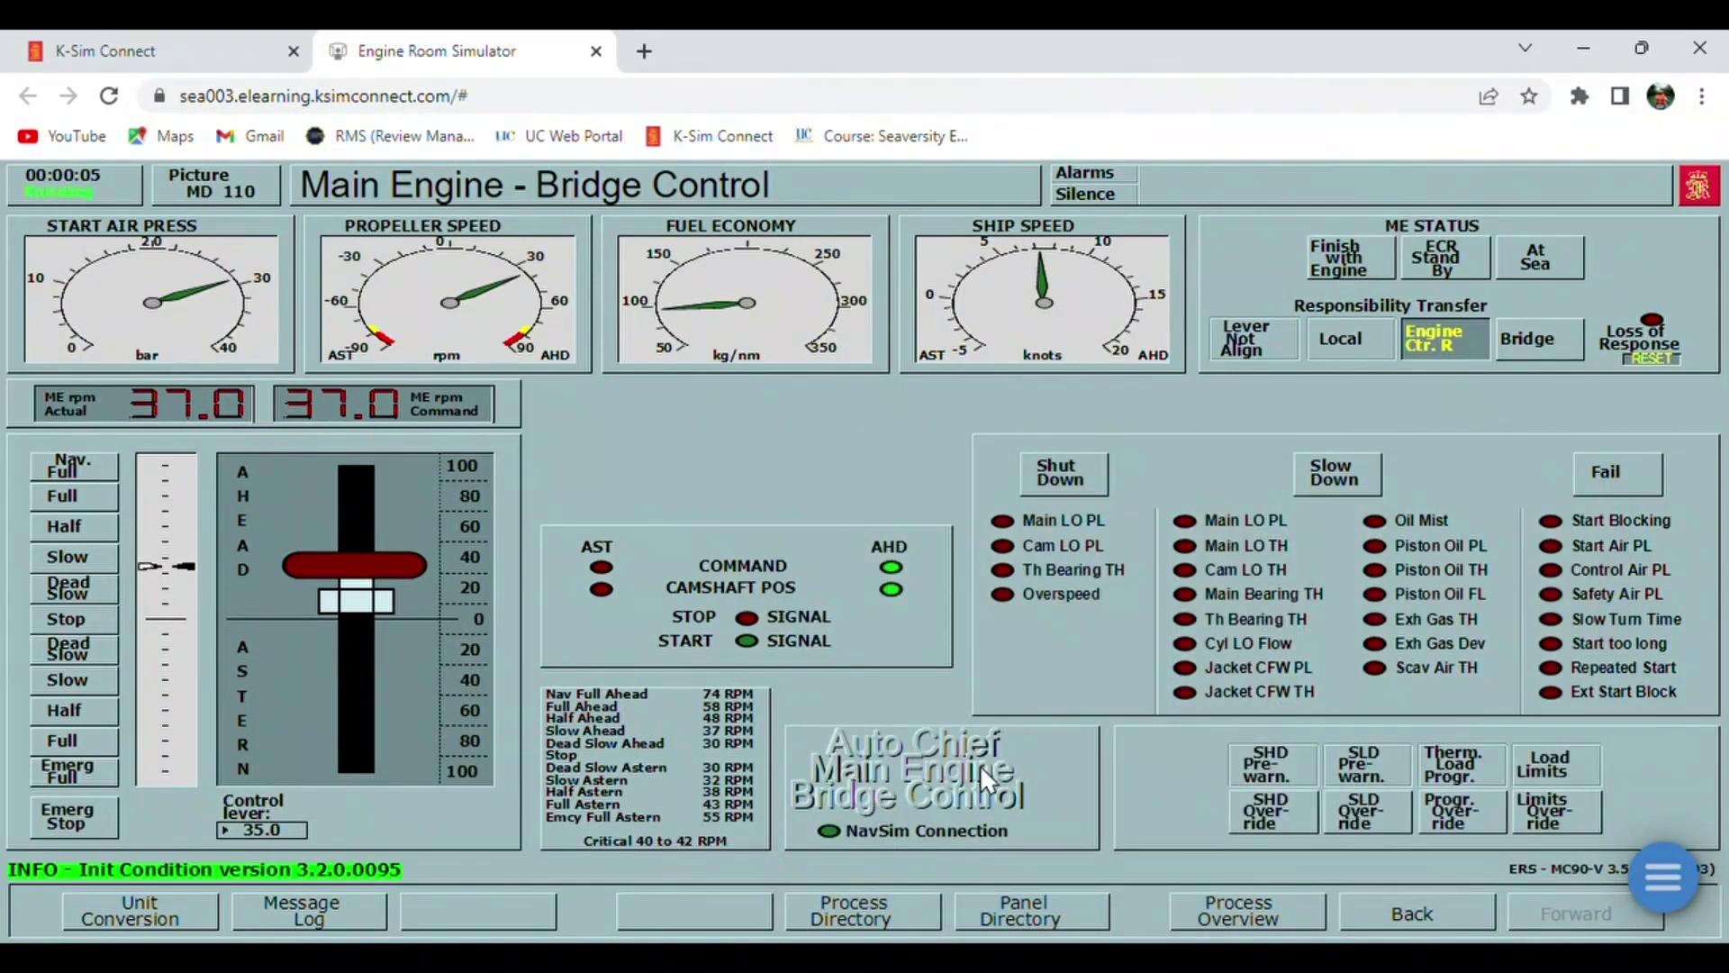
left_click(893, 905)
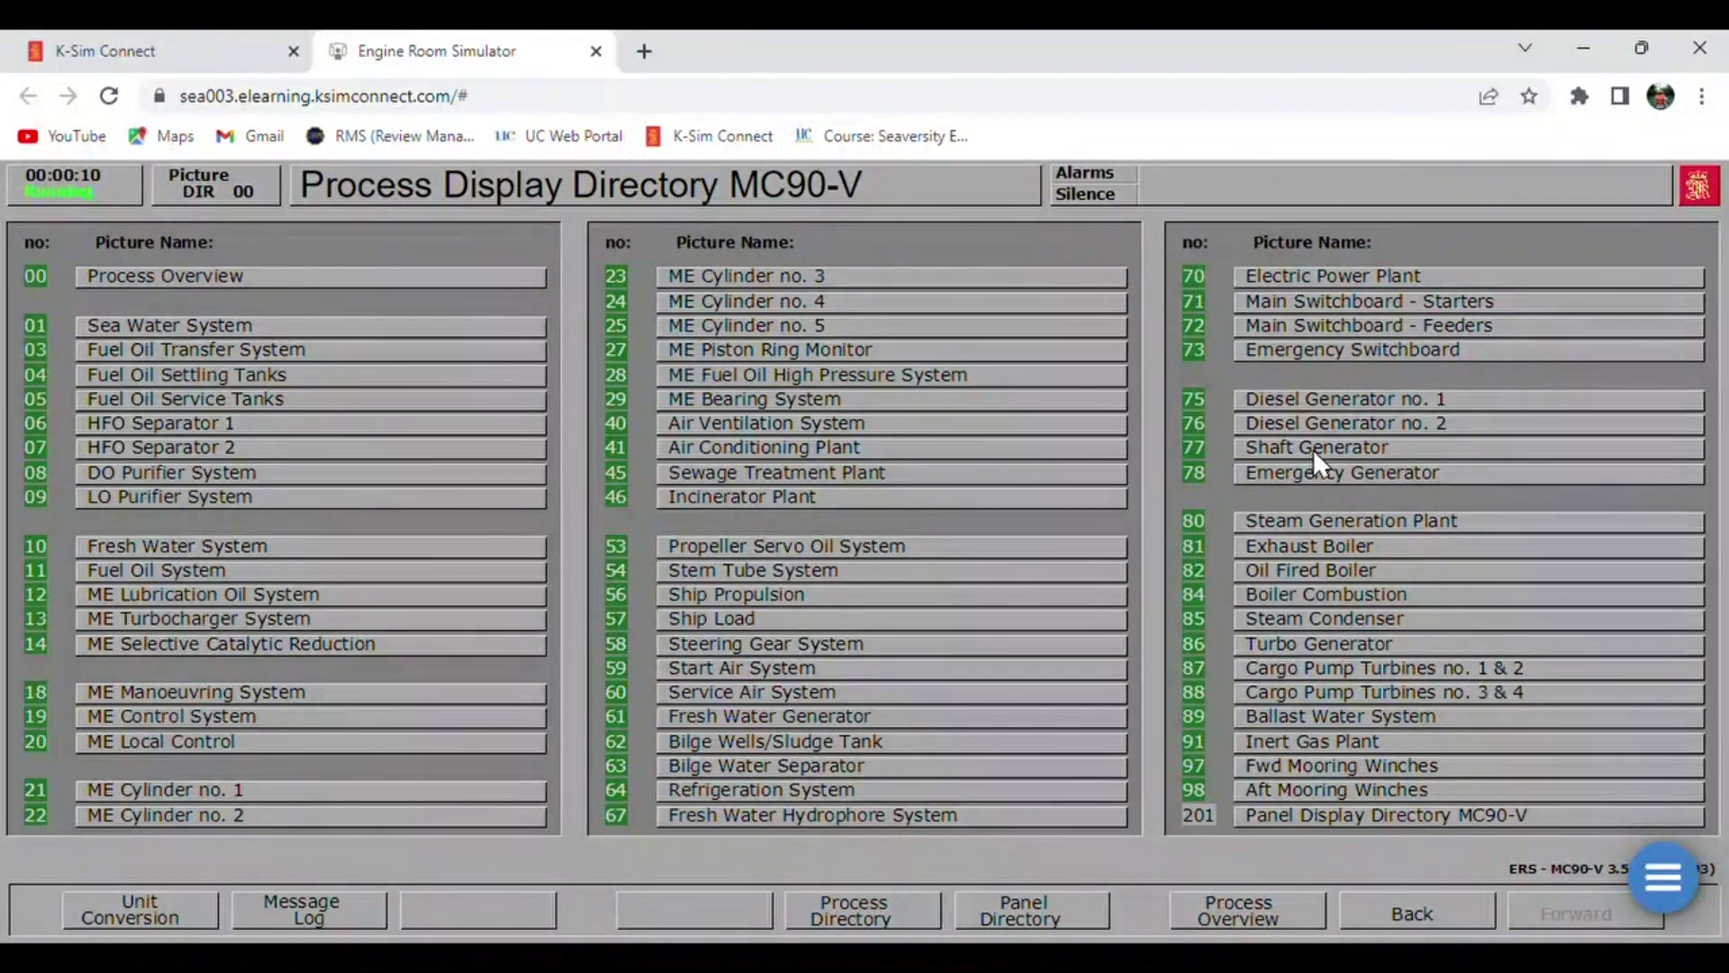
left_click(1317, 450)
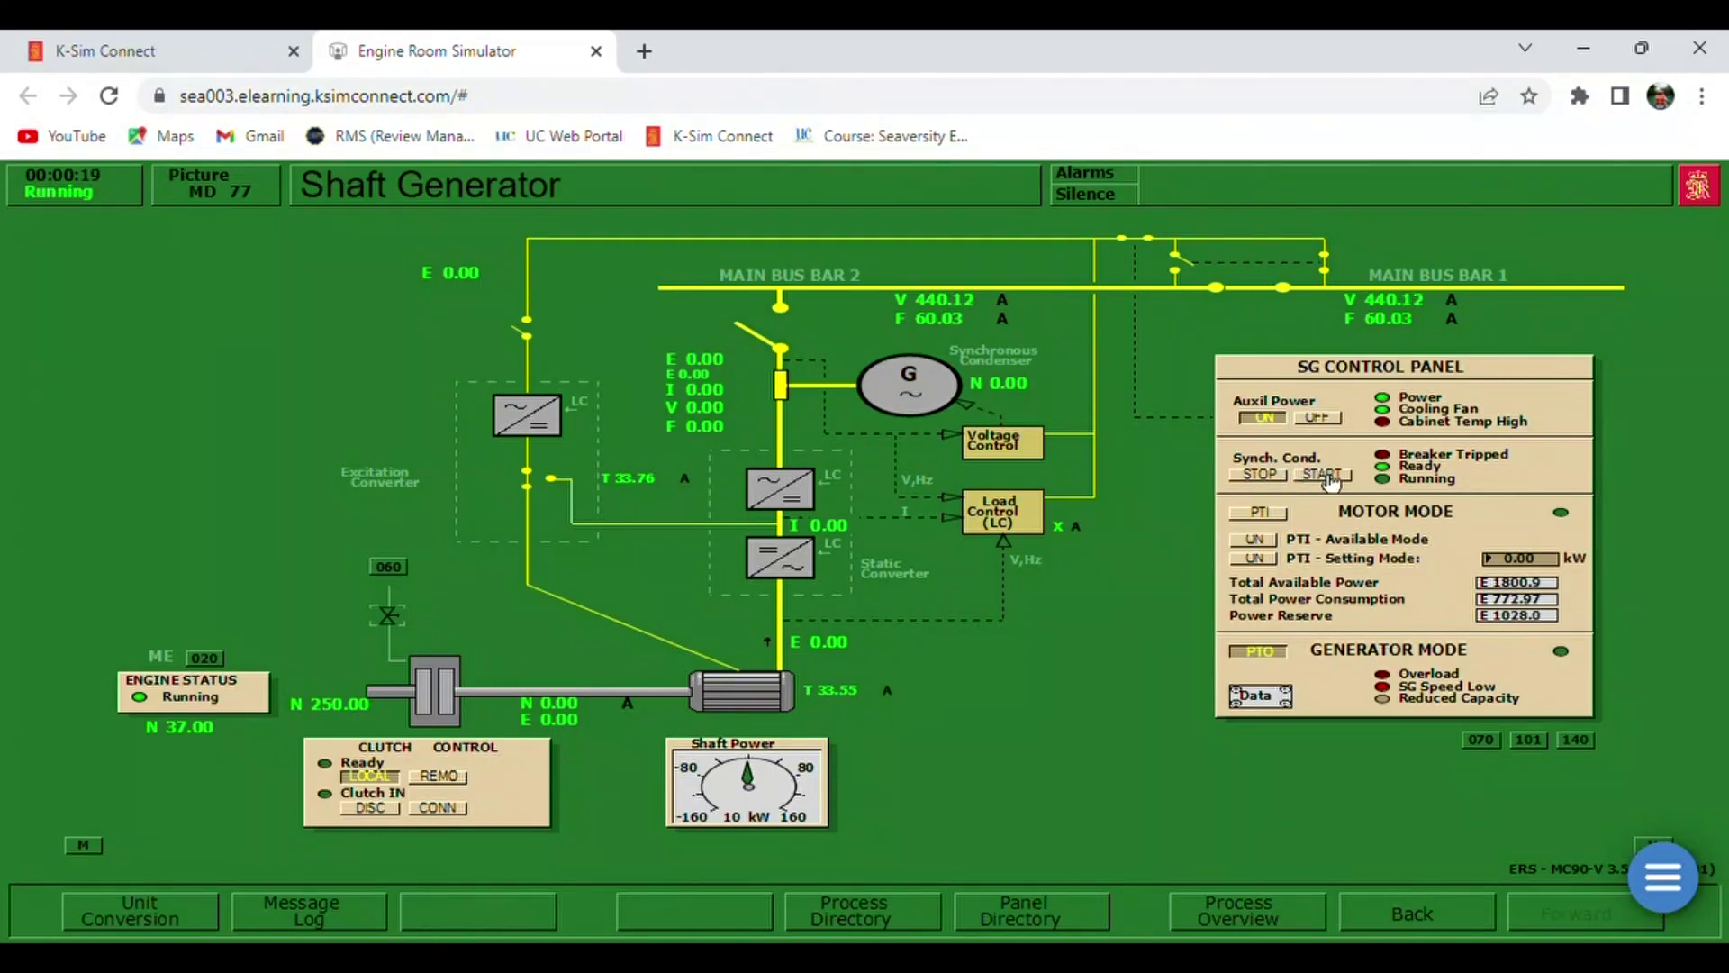
left_click(1328, 475)
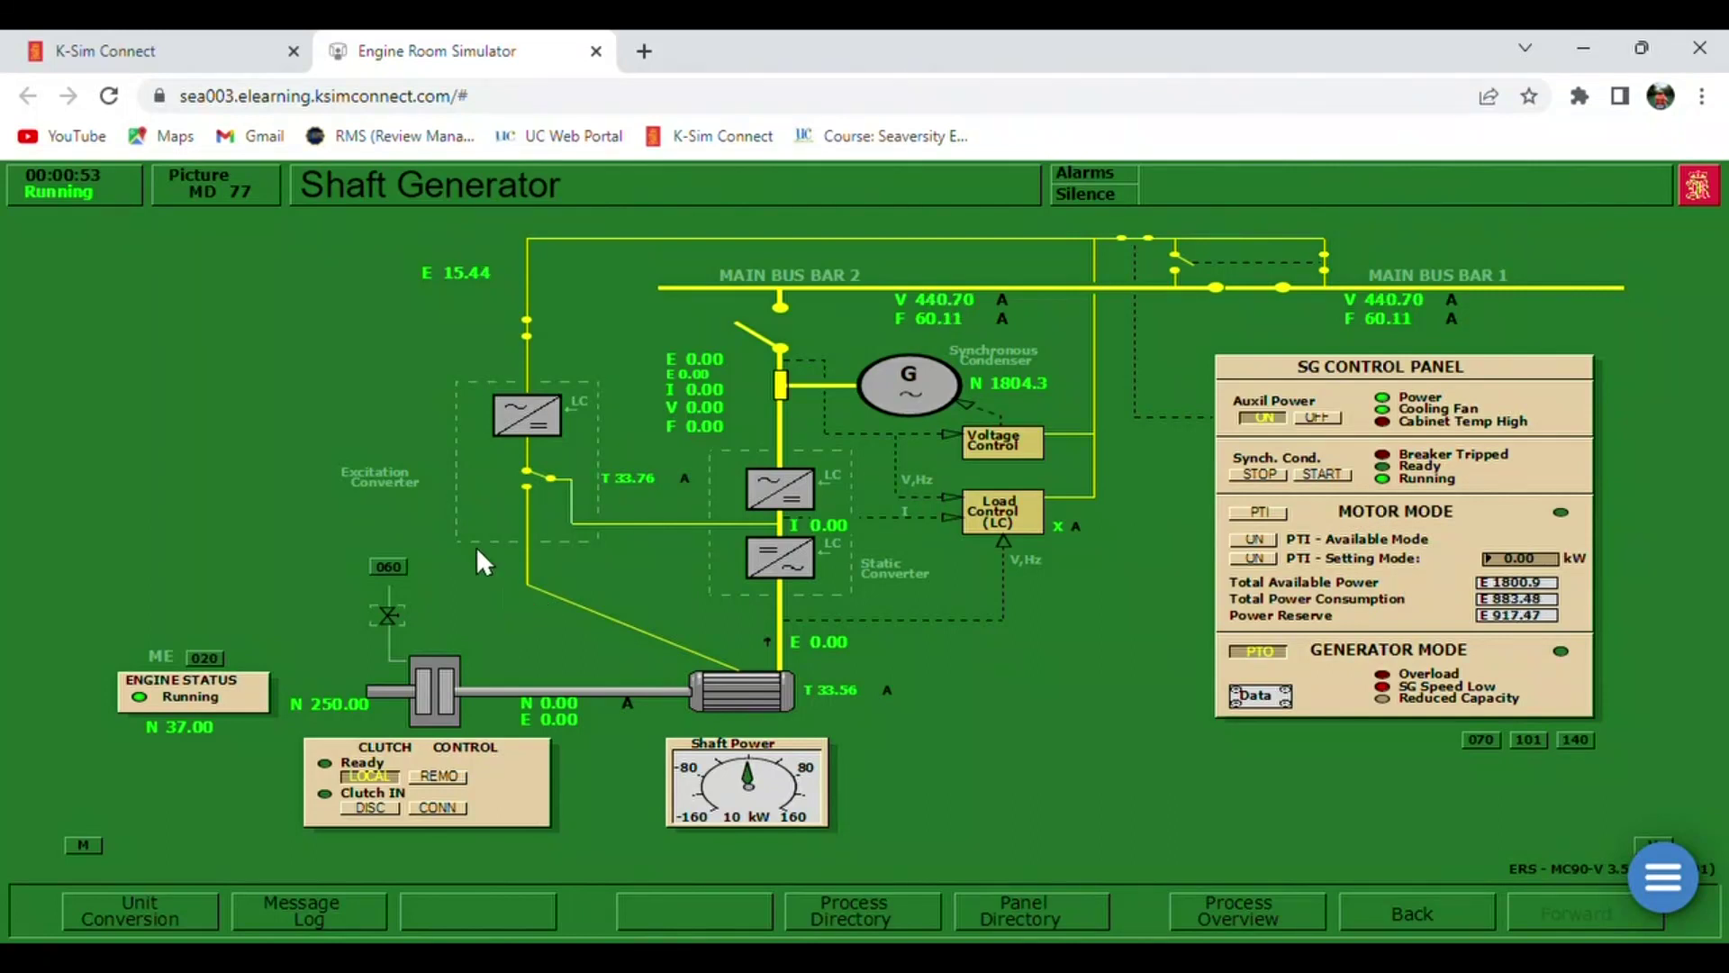
- Open the air supply valve to the shaft generator clutch and connect the clutch
left_click(397, 618)
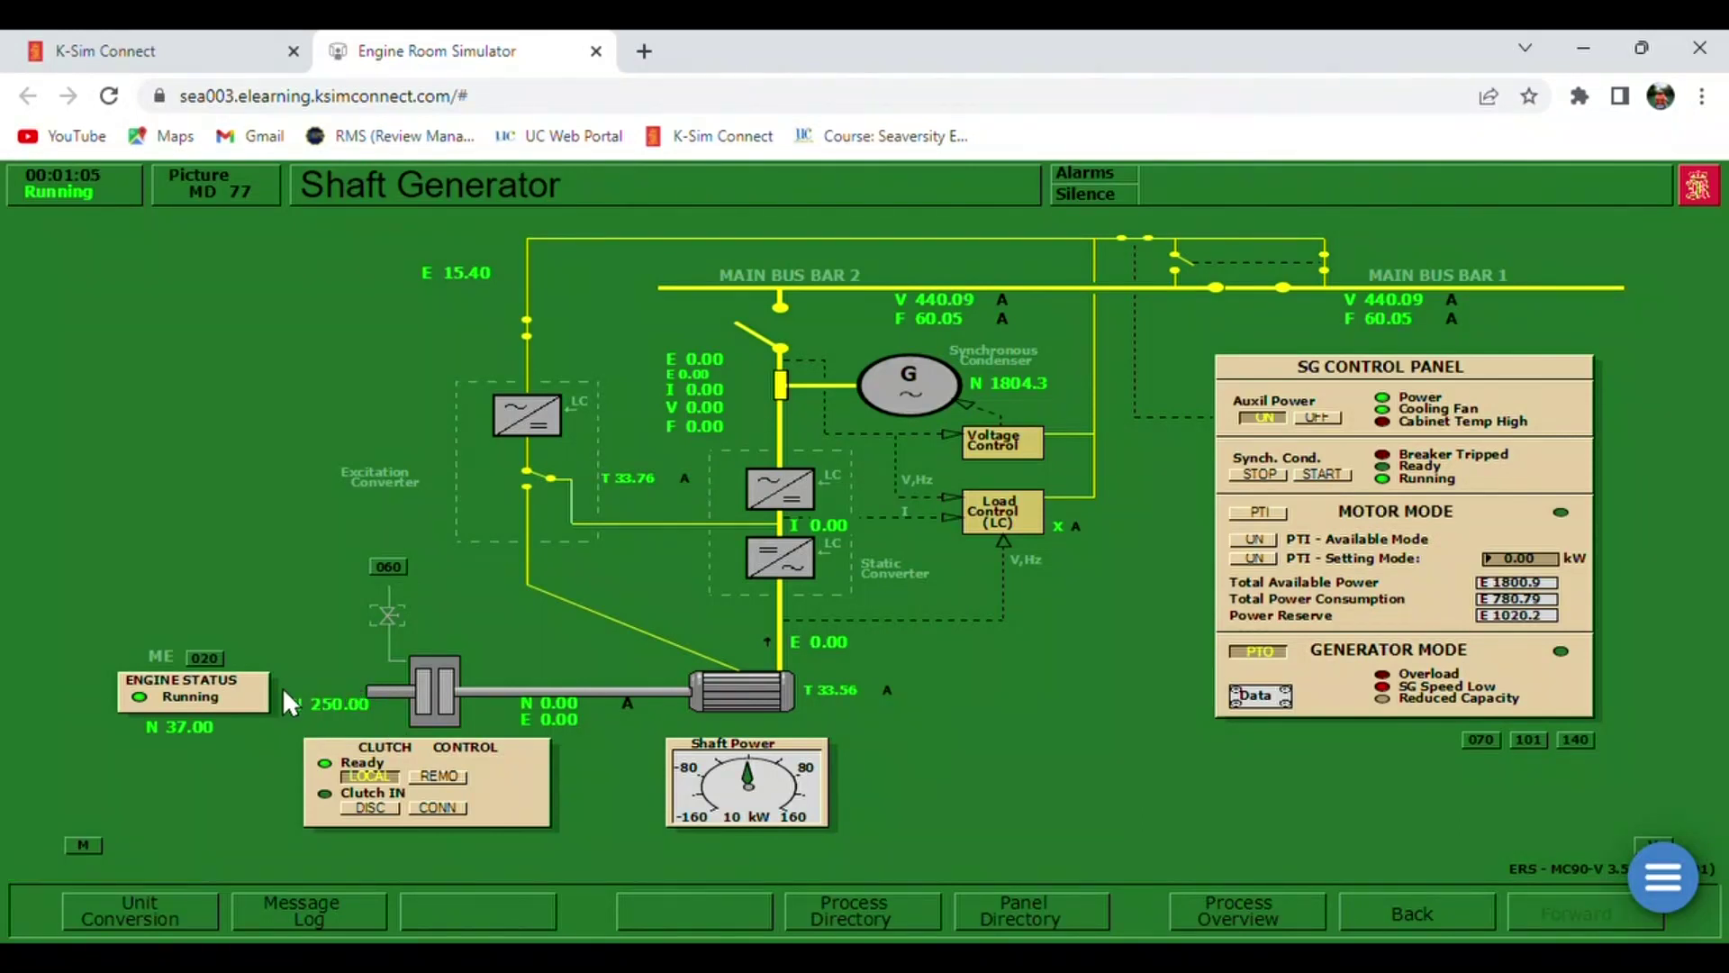
mouse_move(343, 716)
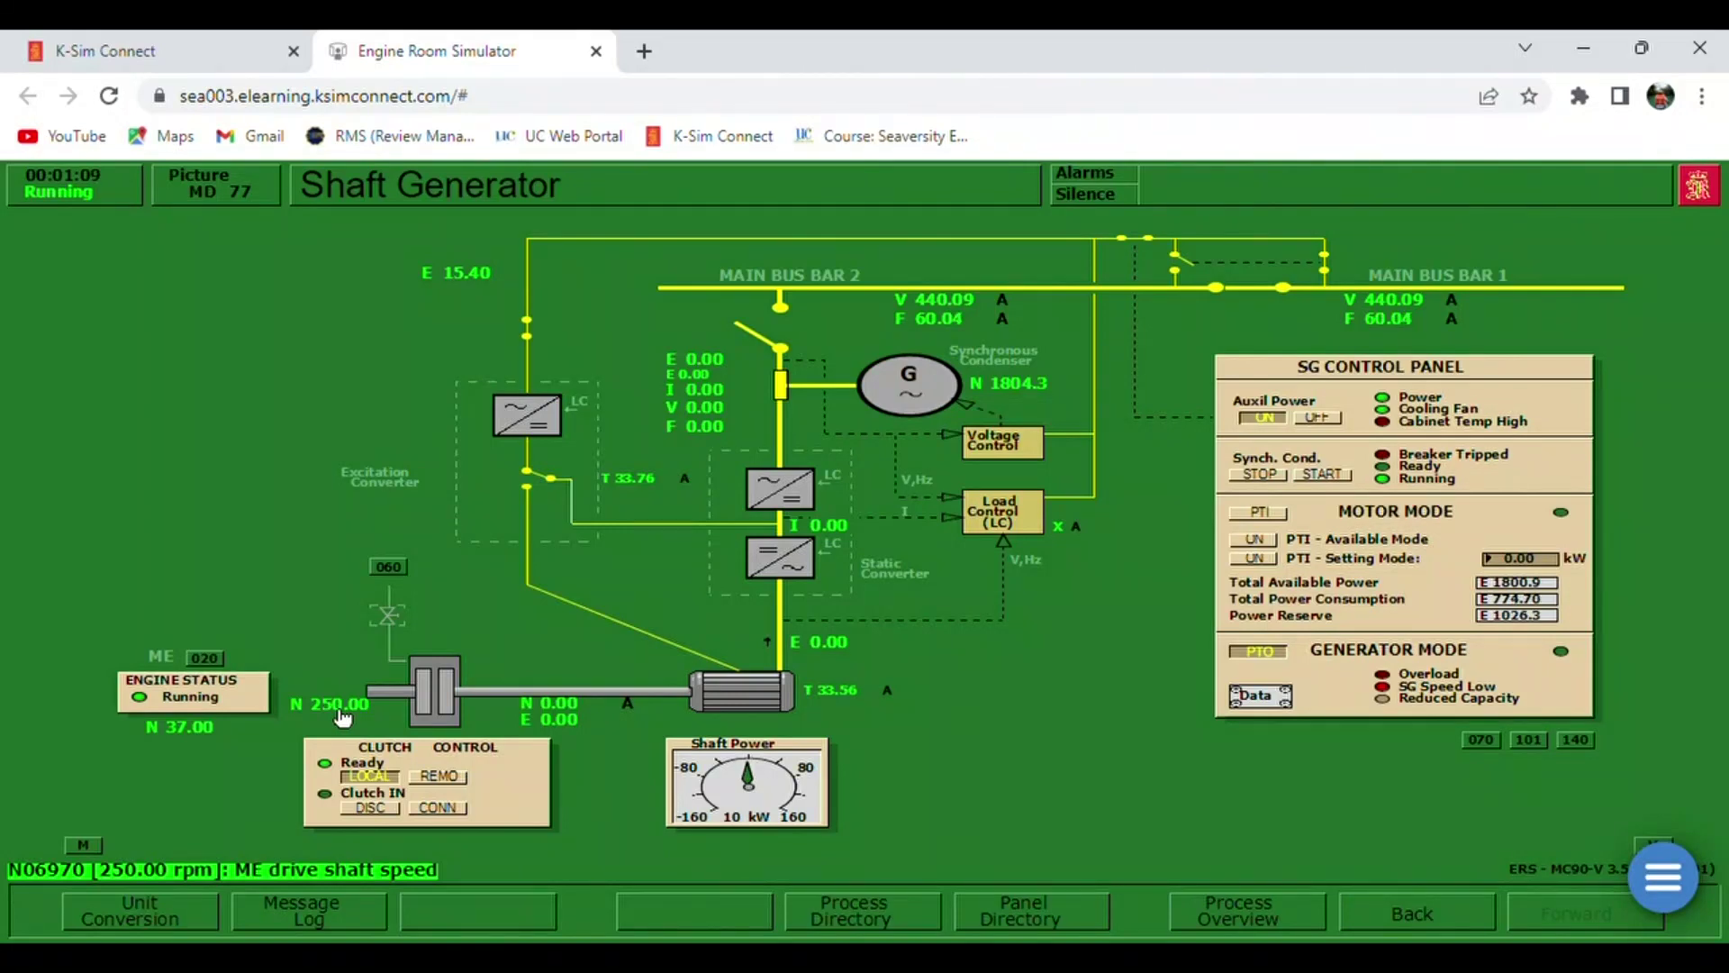
left_click(458, 815)
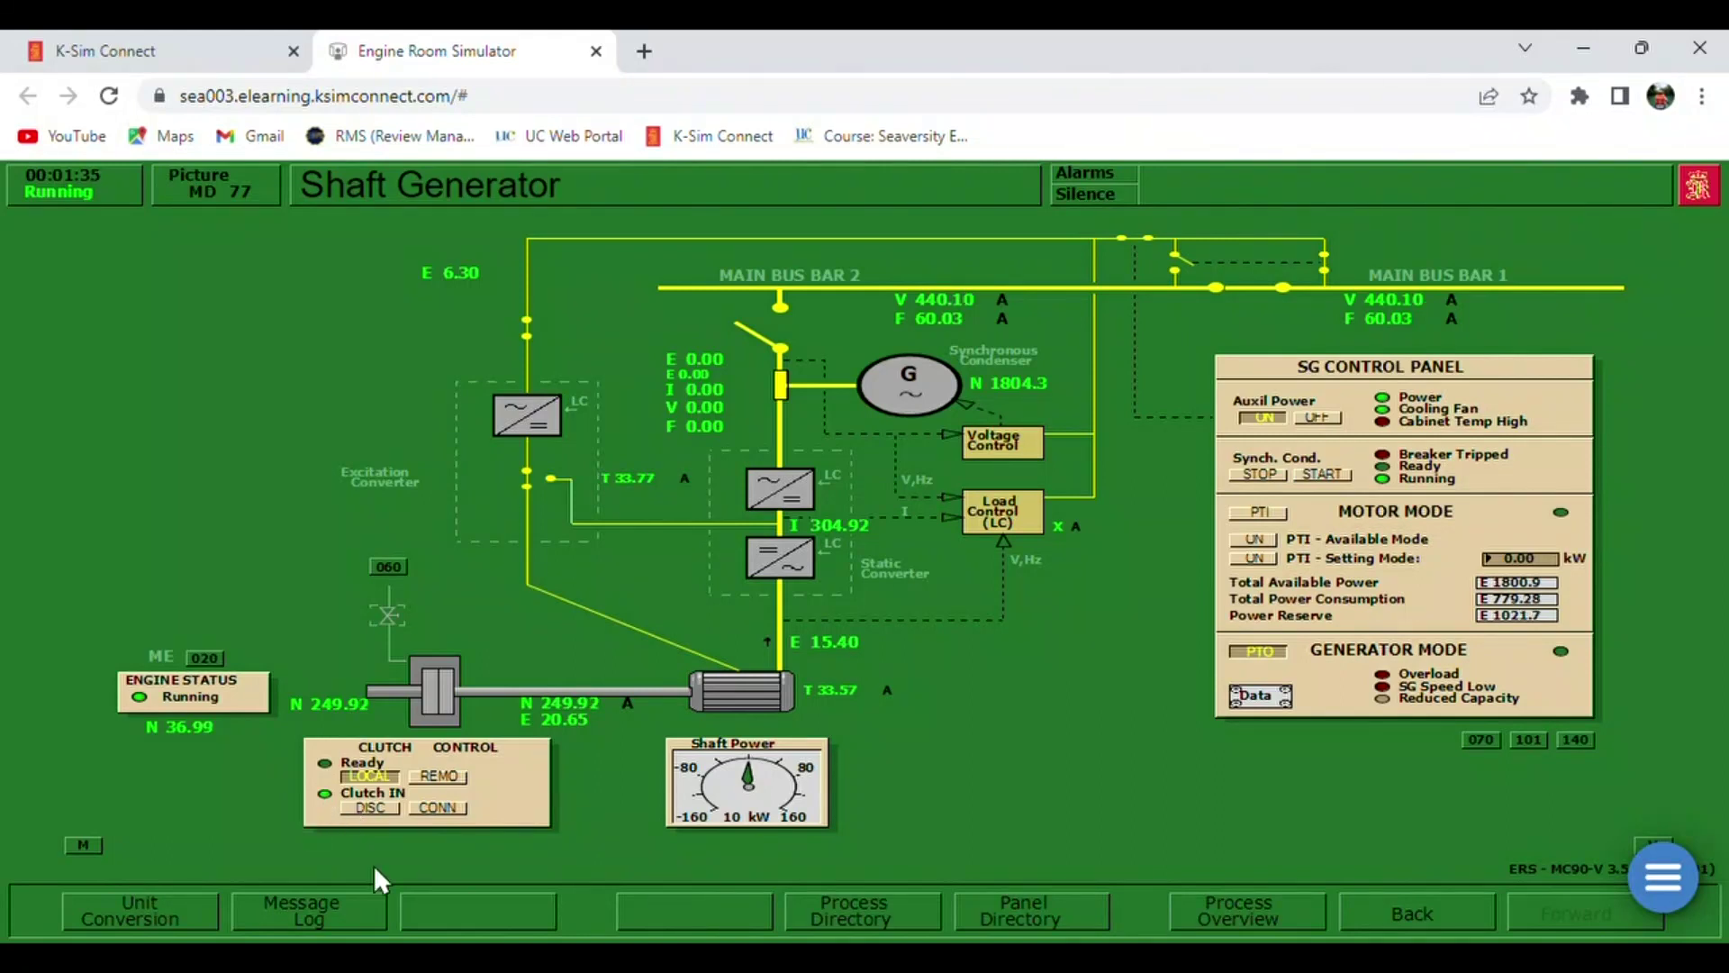
- Set the clutch control to remote and transfer main engine responsibility from the engine control room to the bridge
left_click(450, 779)
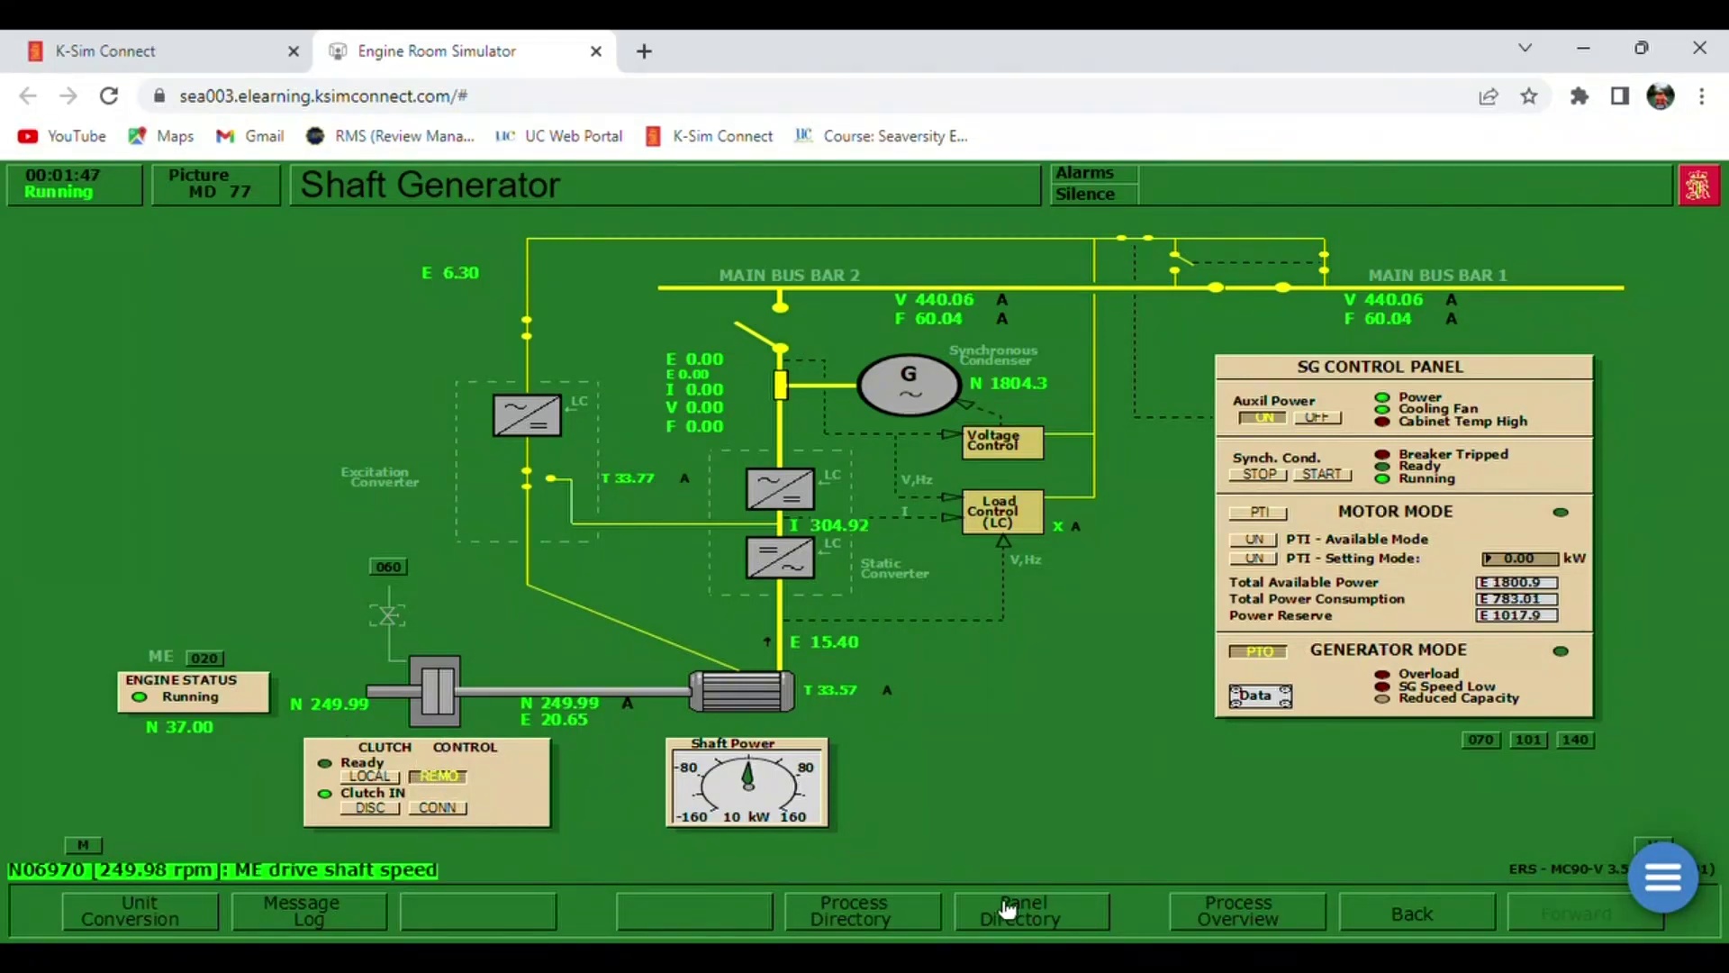
left_click(1008, 909)
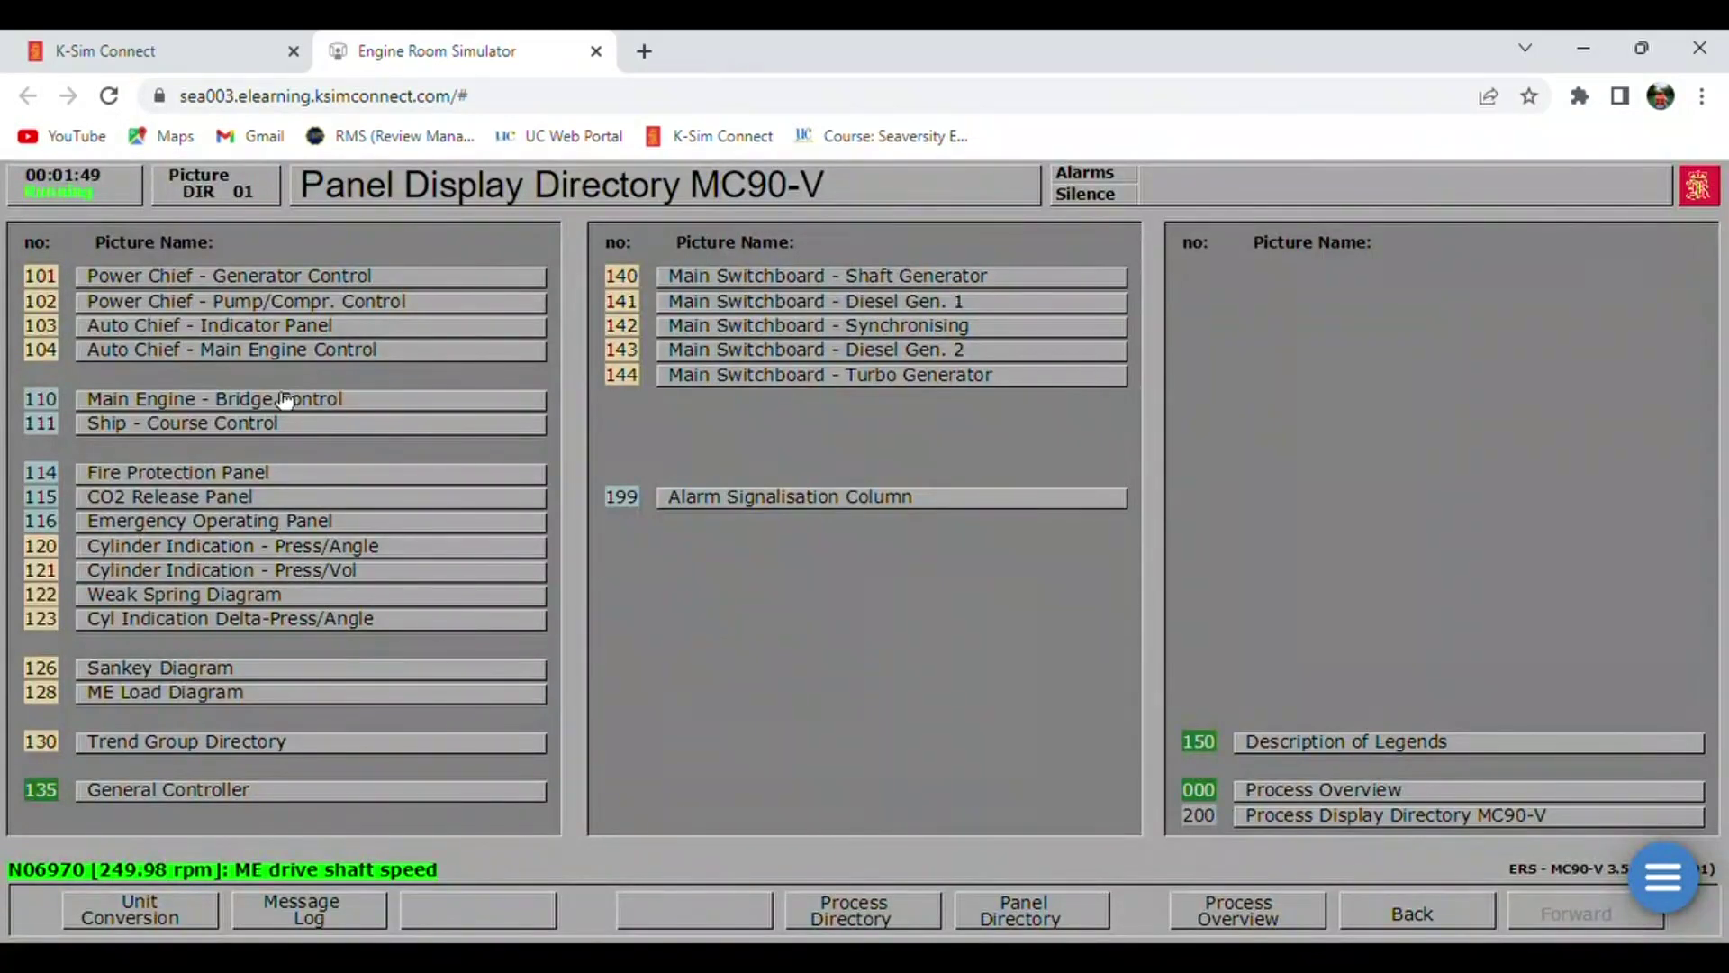
left_click(245, 351)
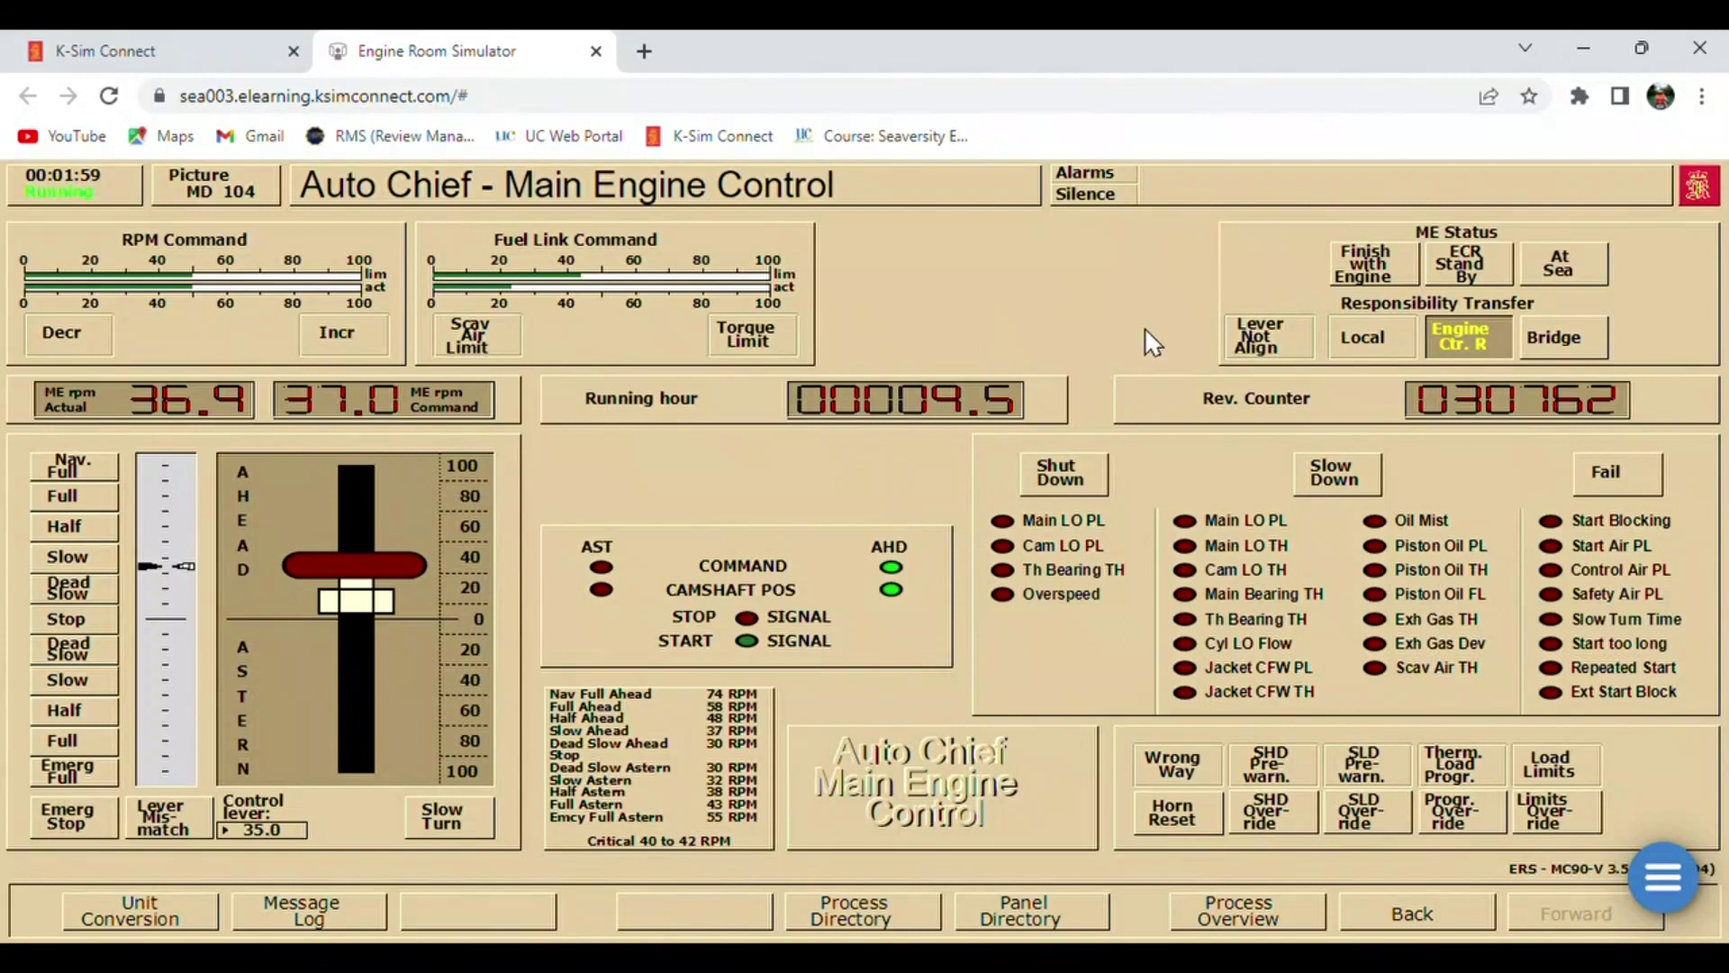
left_click(1563, 345)
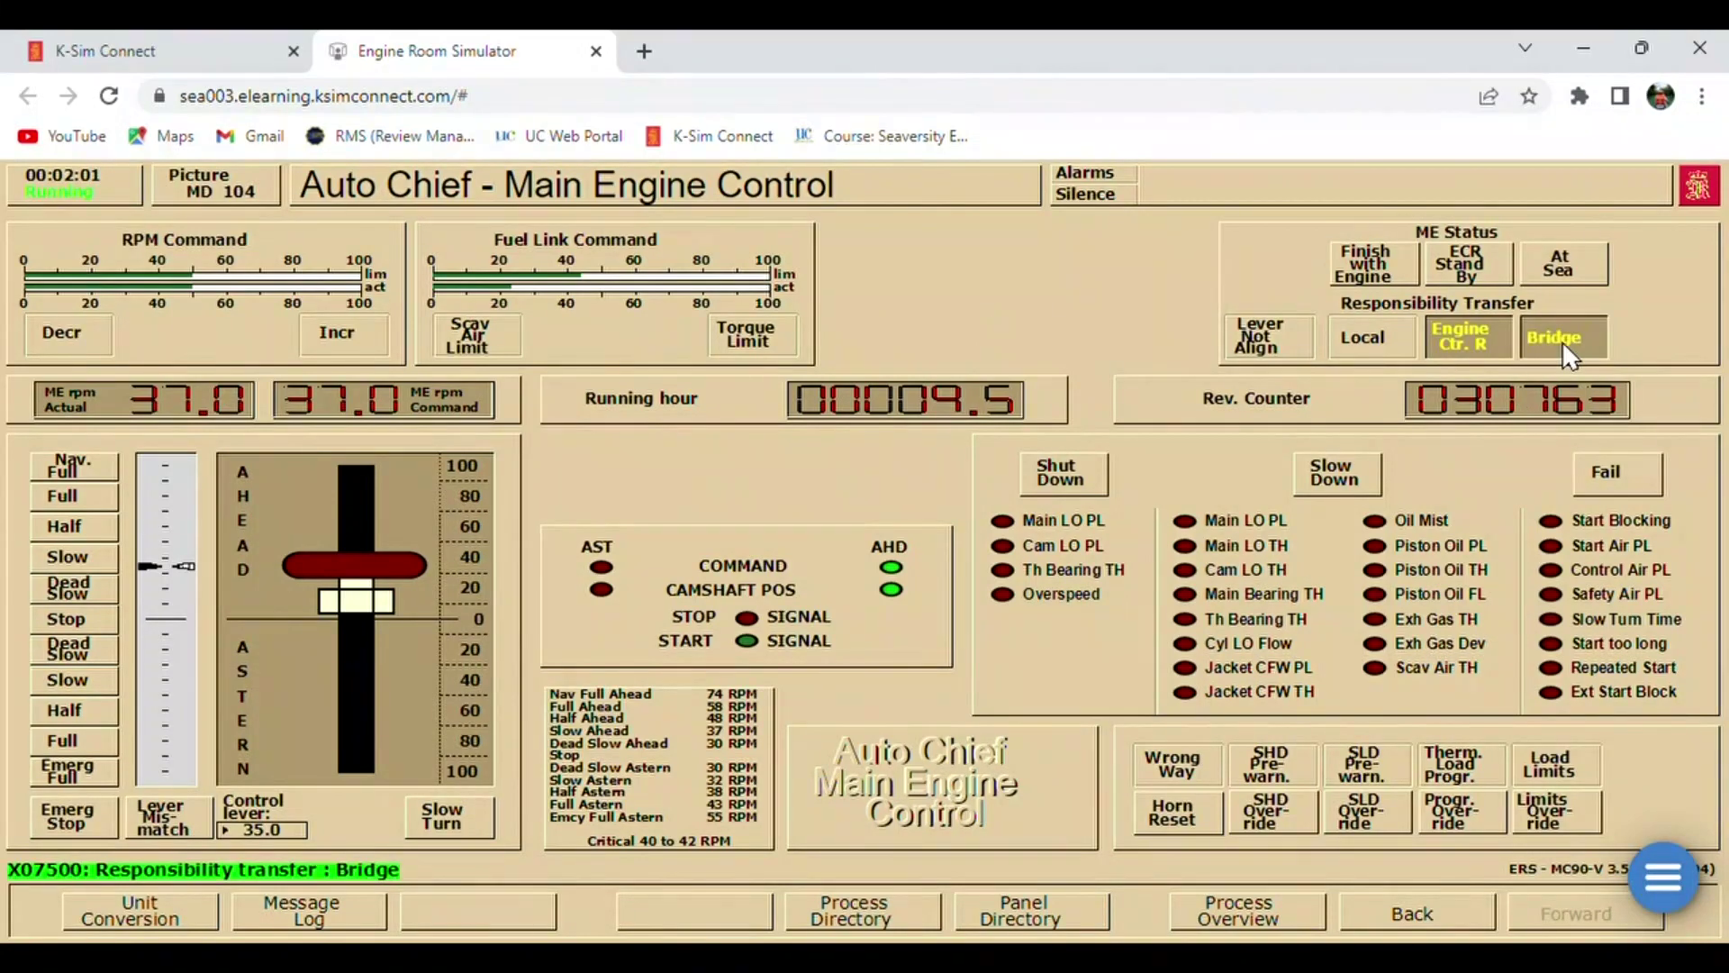
key("F2")
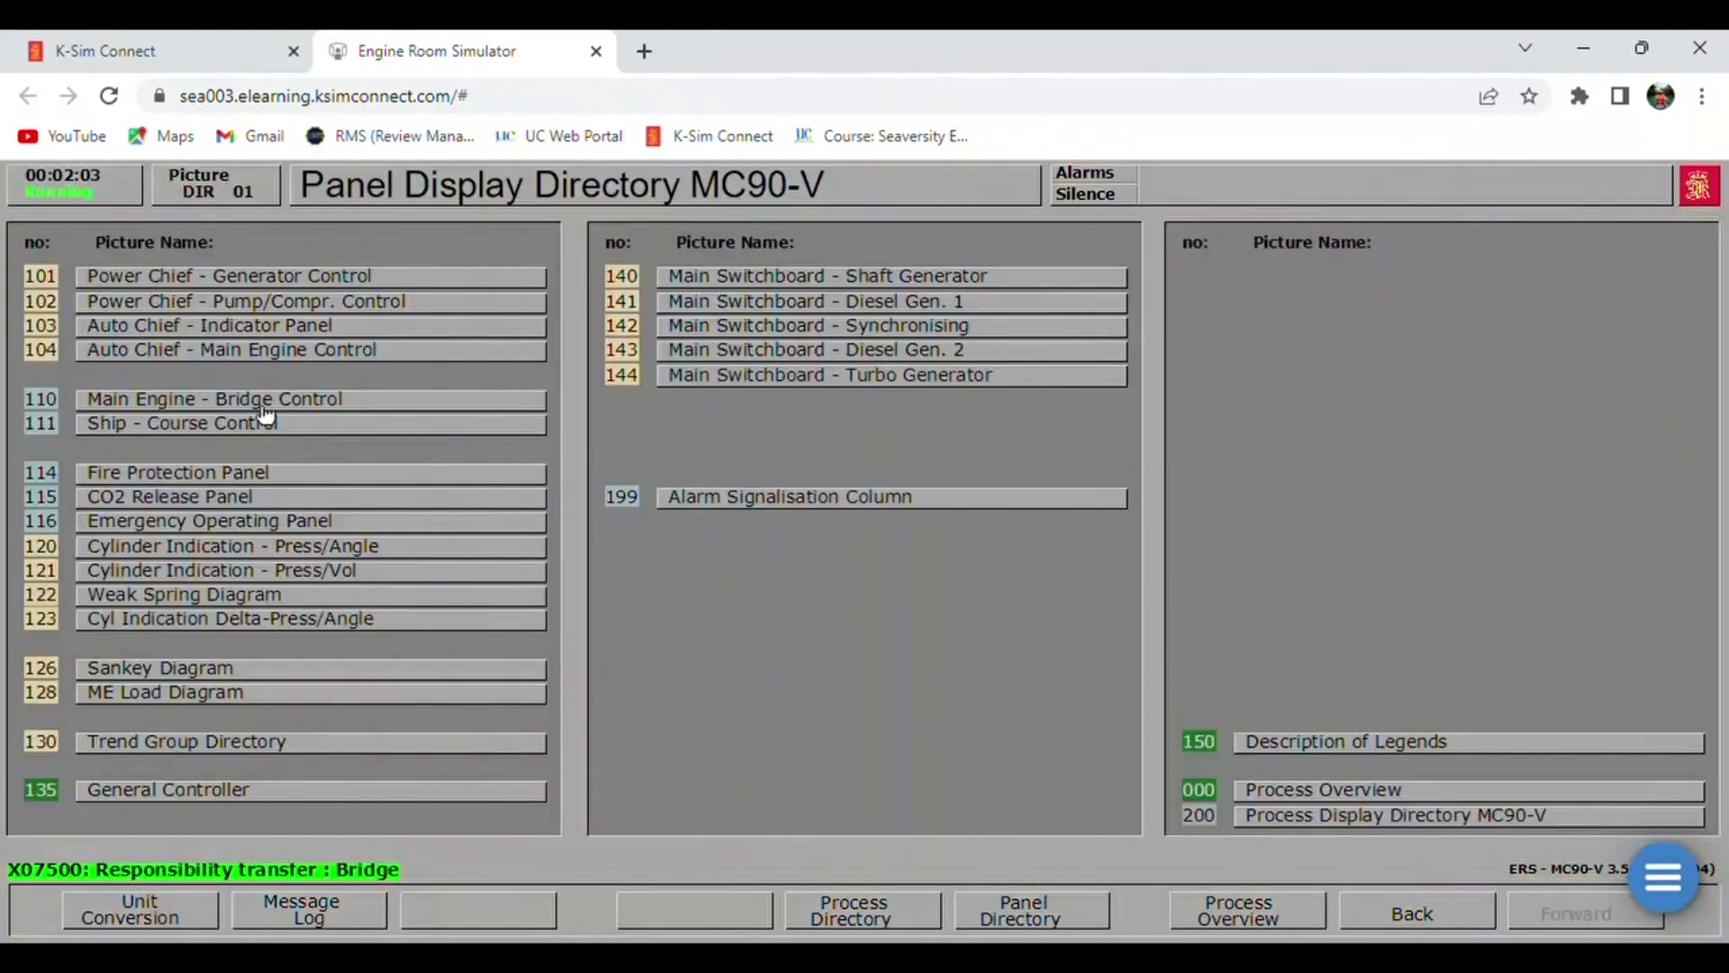
left_click(501, 402)
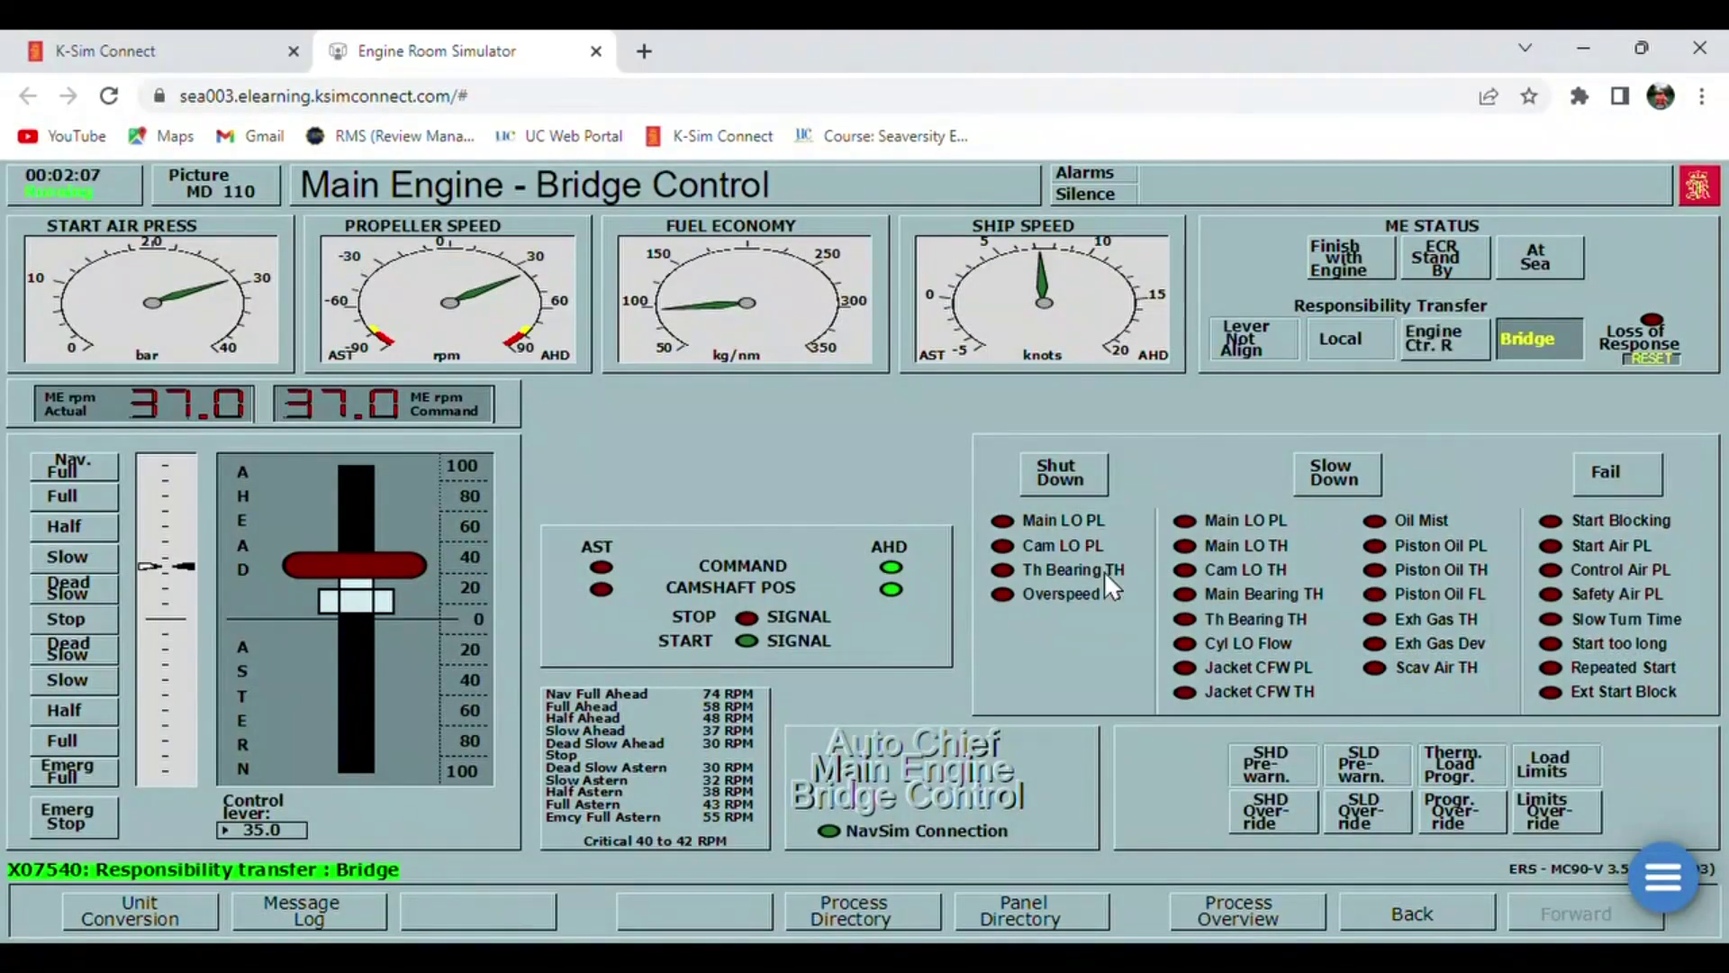
- Raise the main engine's bridge control lever in stages to 40 and 45
left_click(270, 828)
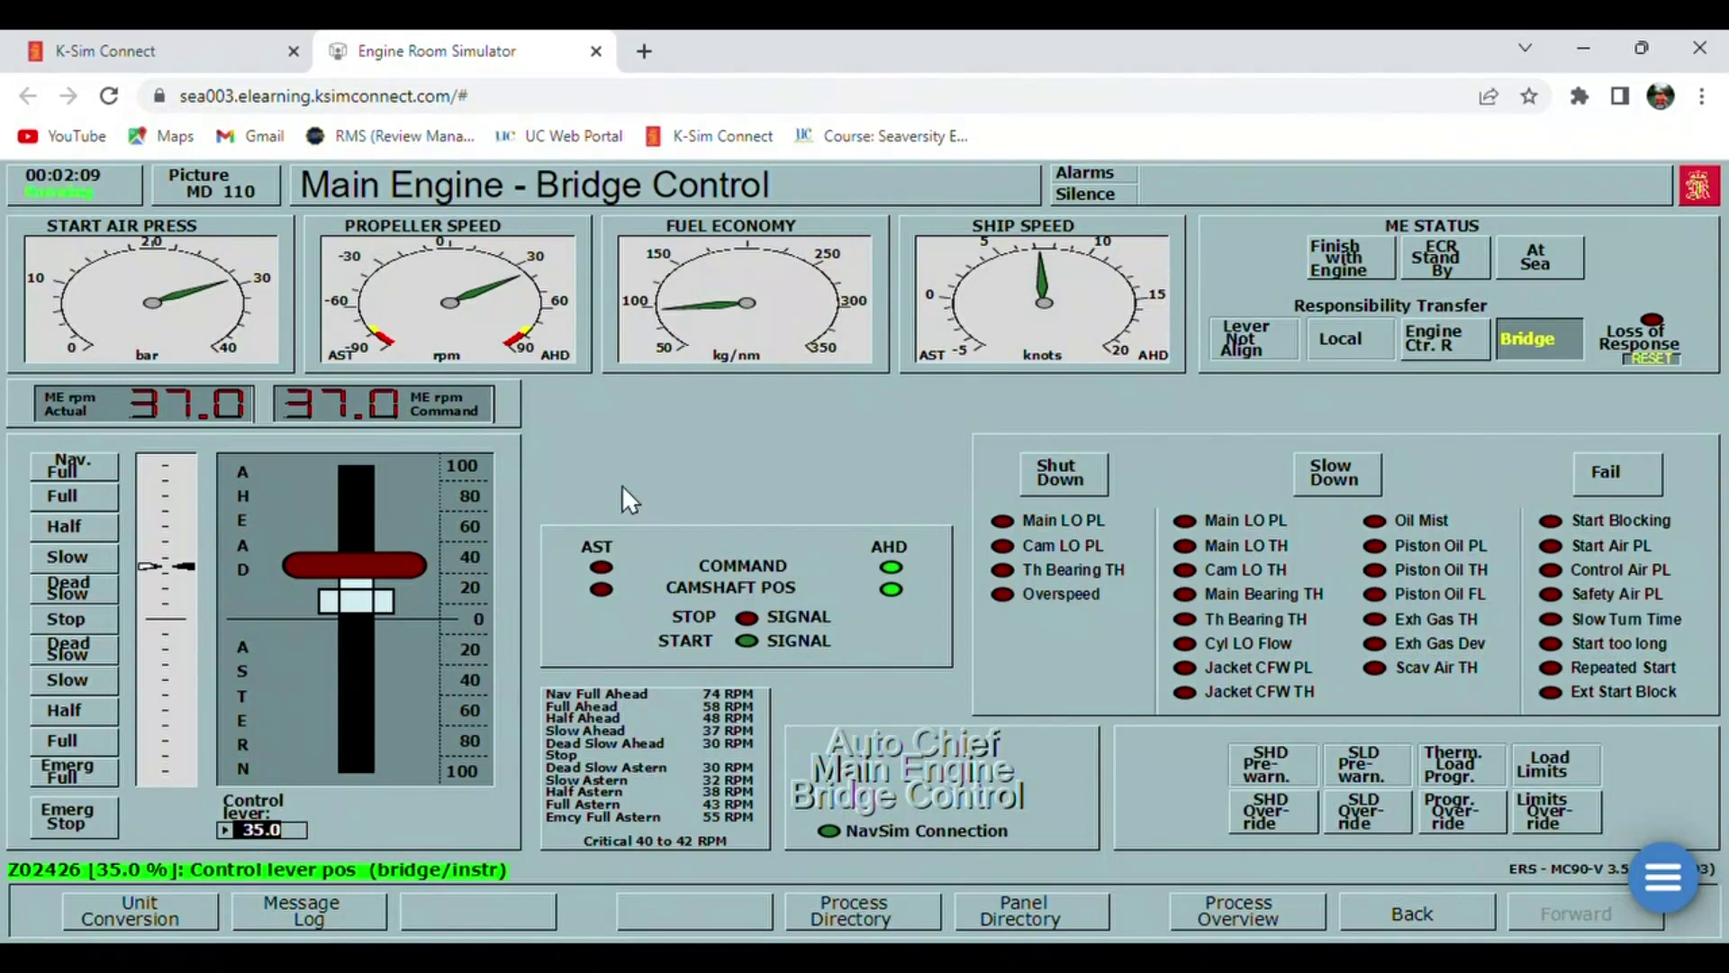
type("40")
key("Return")
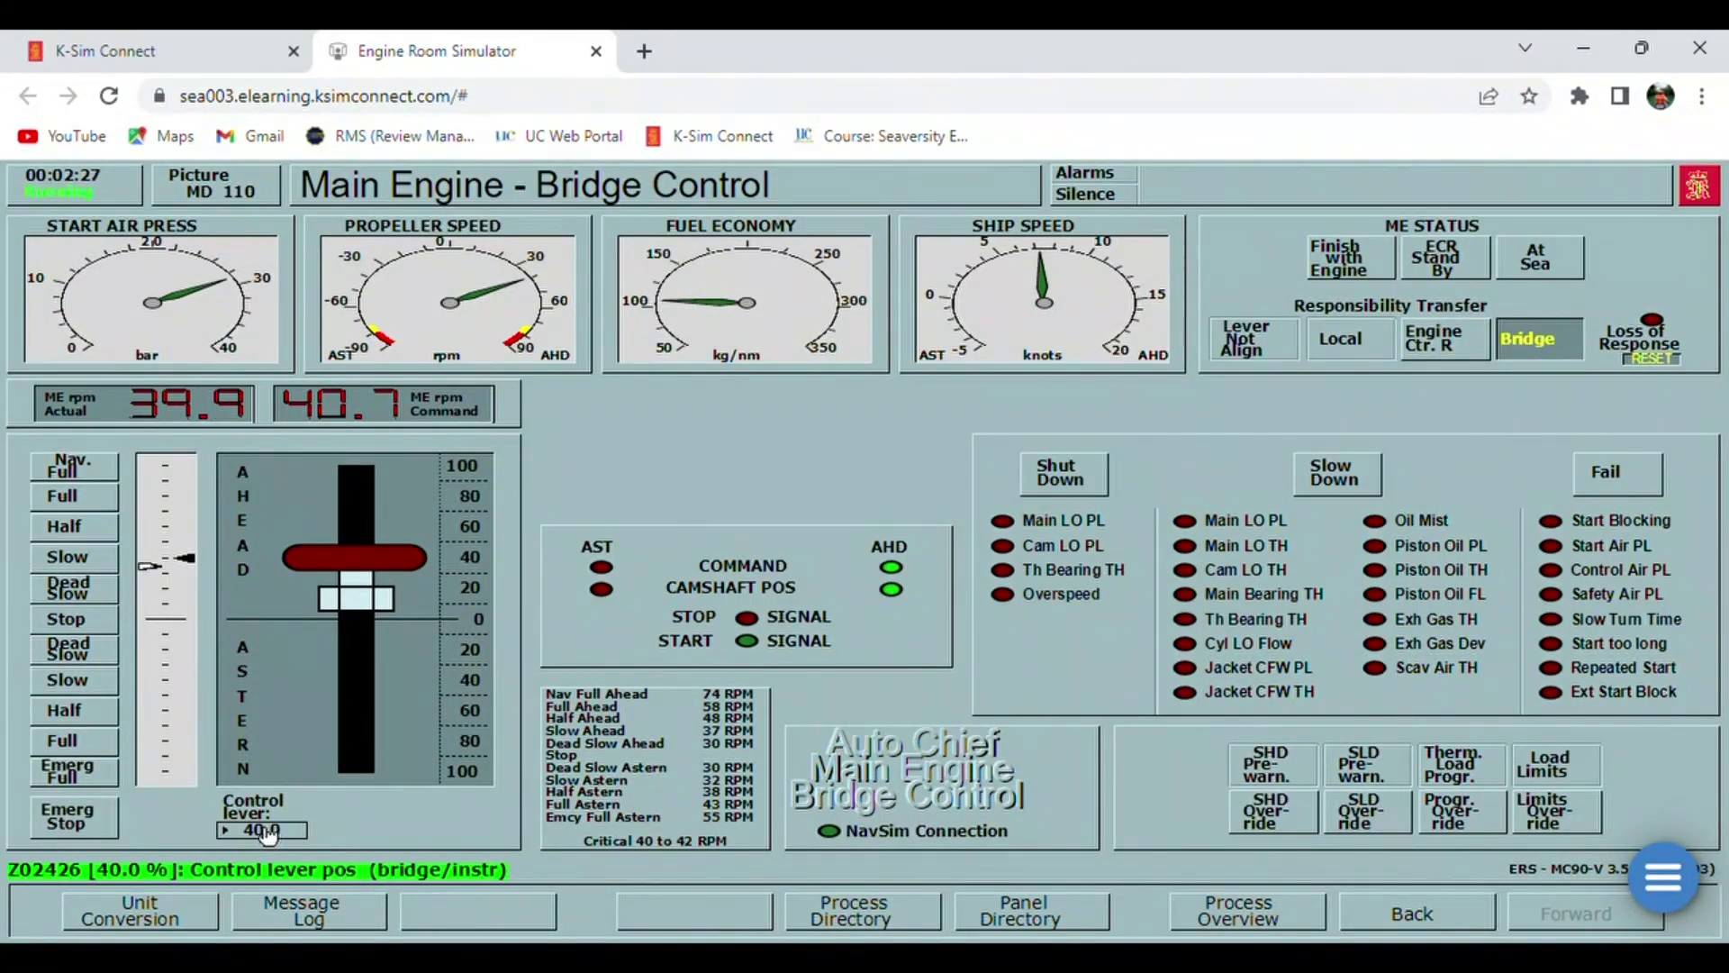
left_click(267, 833)
type("45")
key("Return")
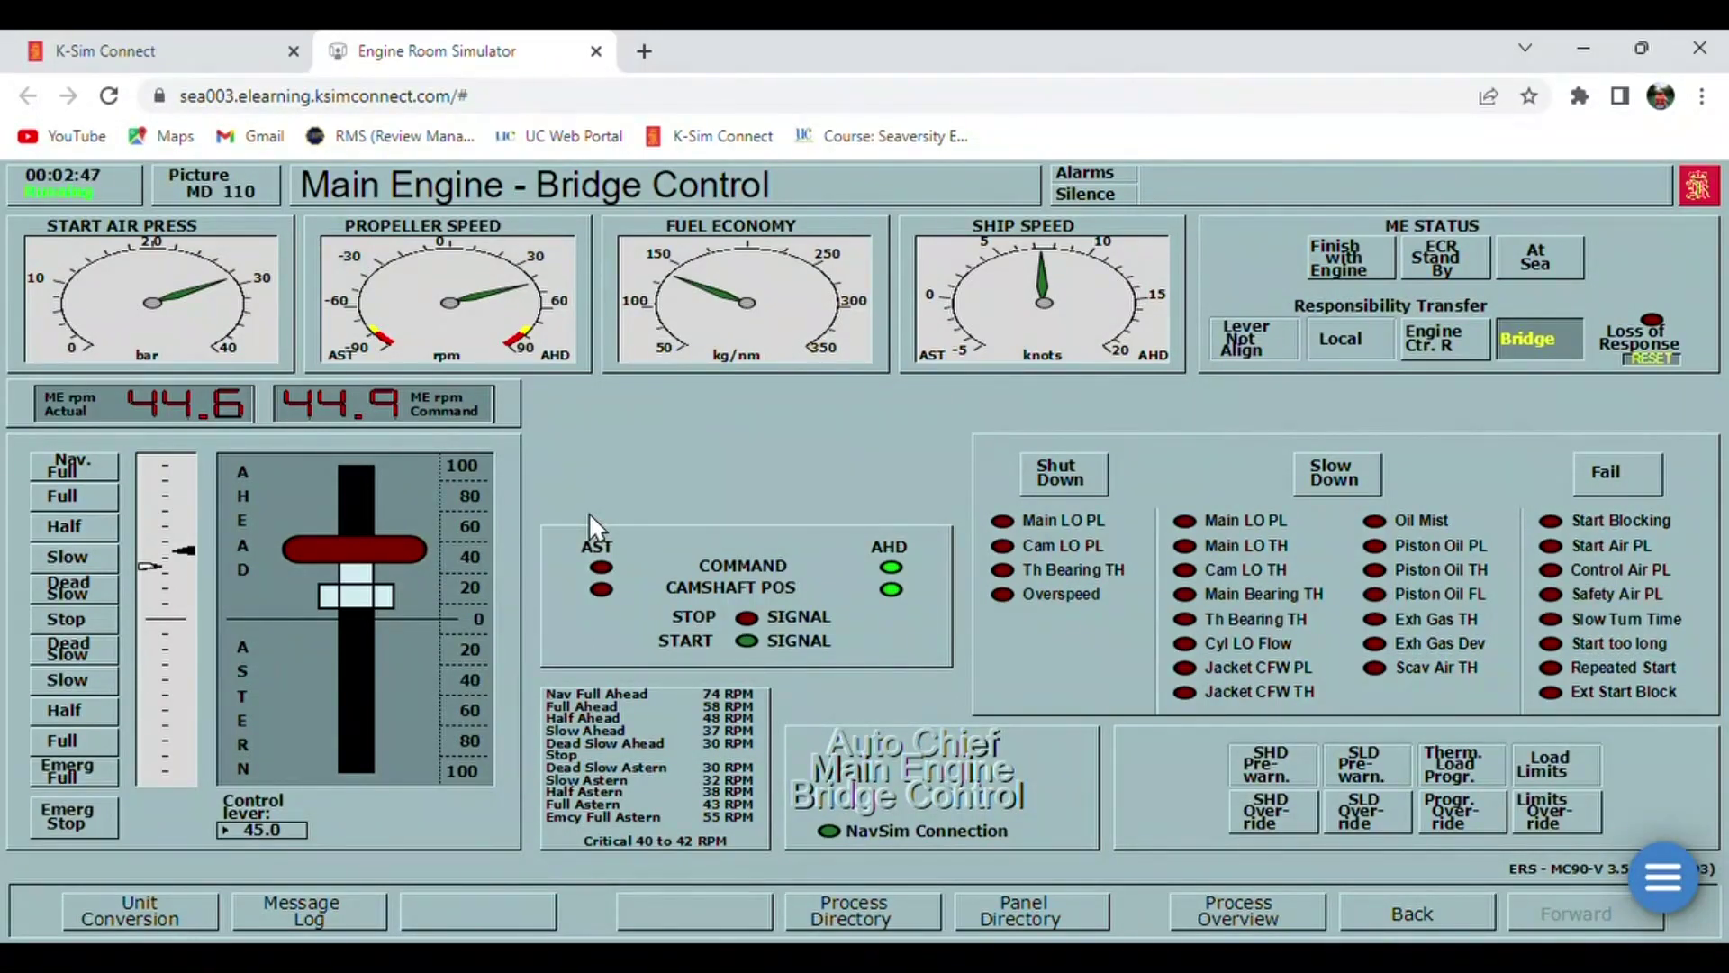
- Raise the bridge control lever further in stages to 50 and 55, letting the engine rpm follow each command
left_click(271, 831)
type("50")
key("Return")
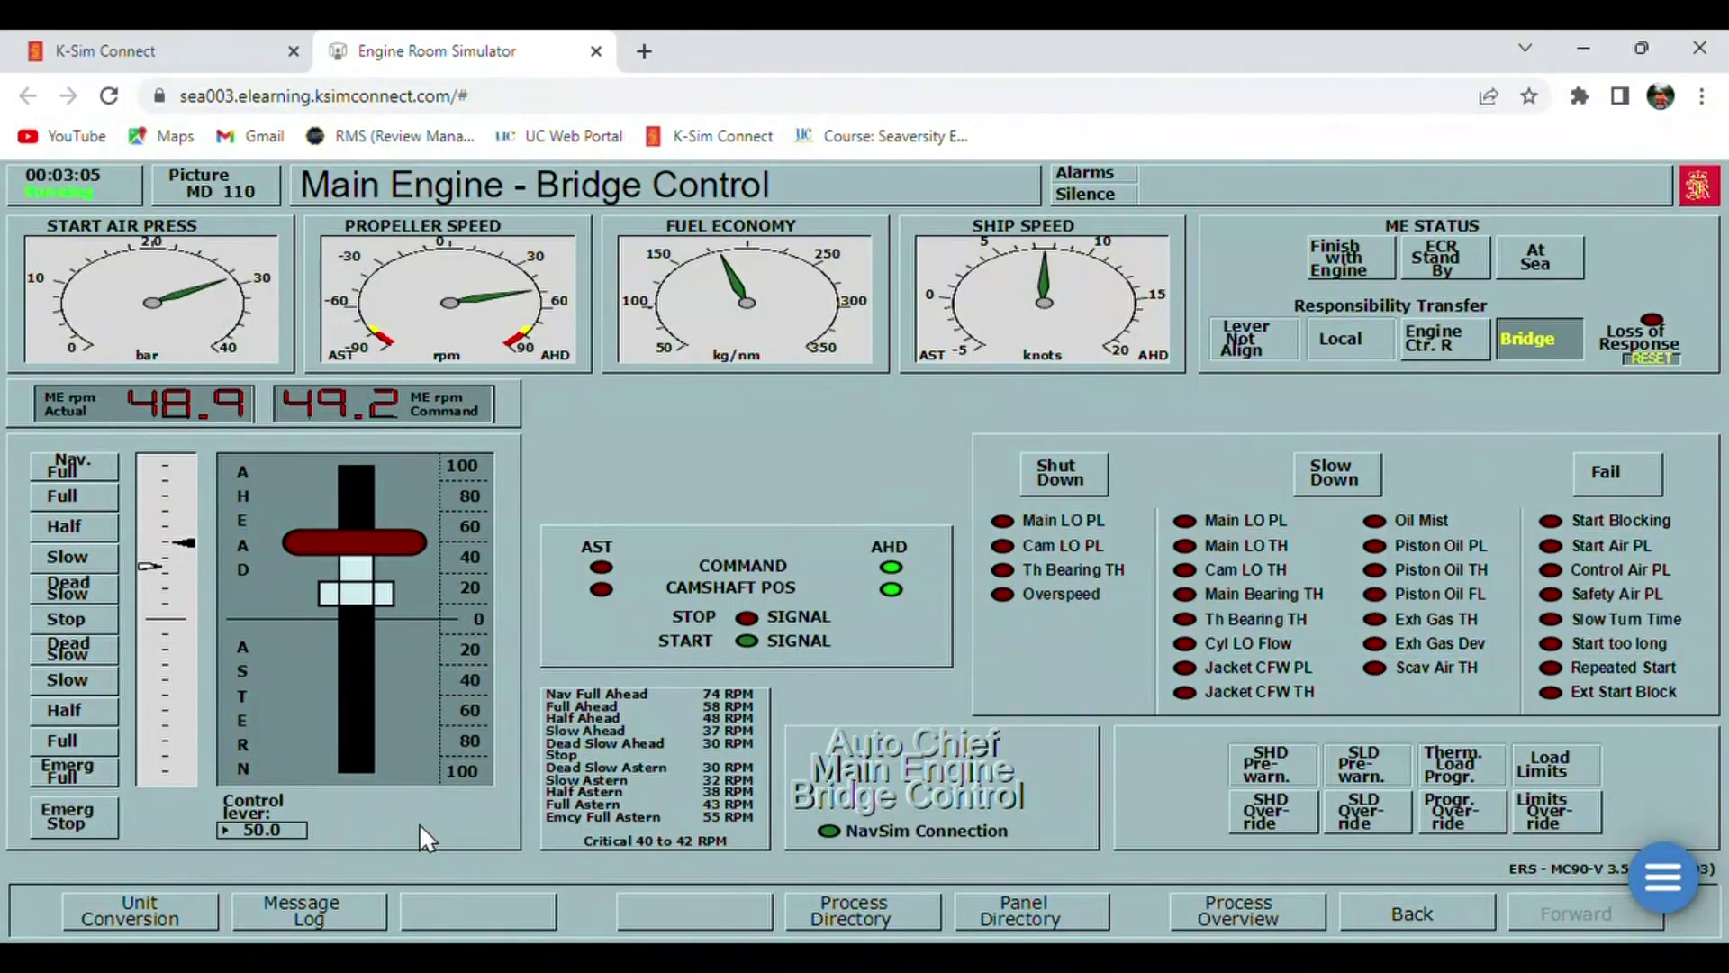
left_click(259, 830)
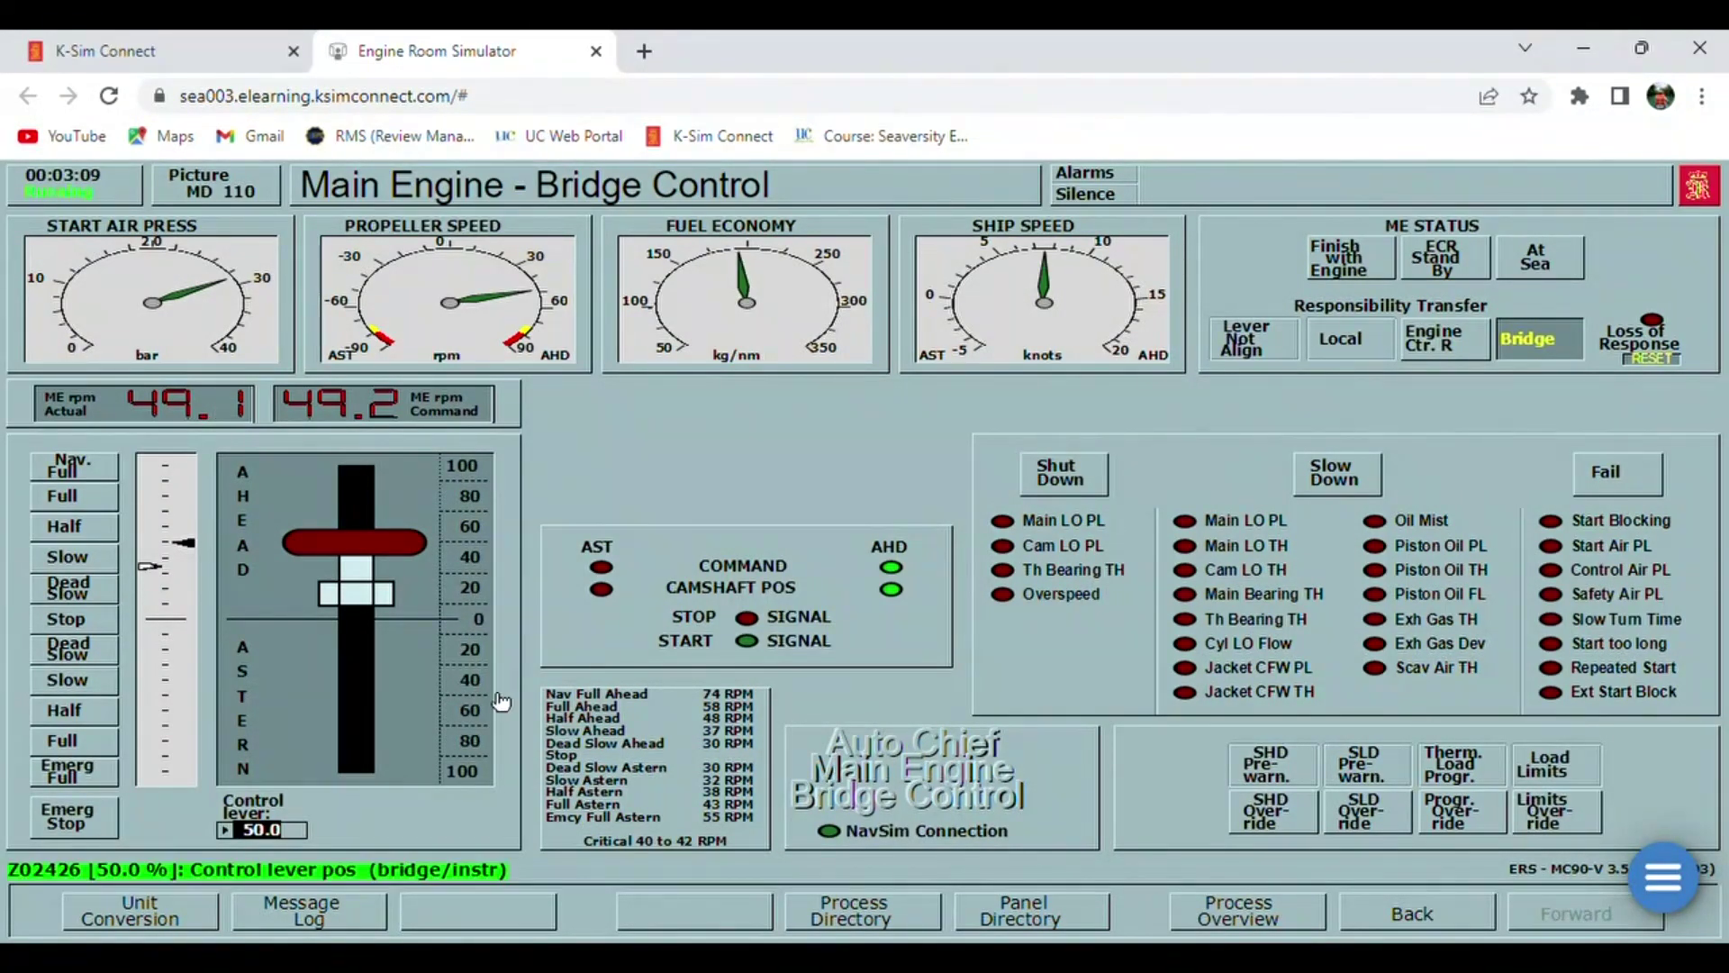
type("55")
key("Return")
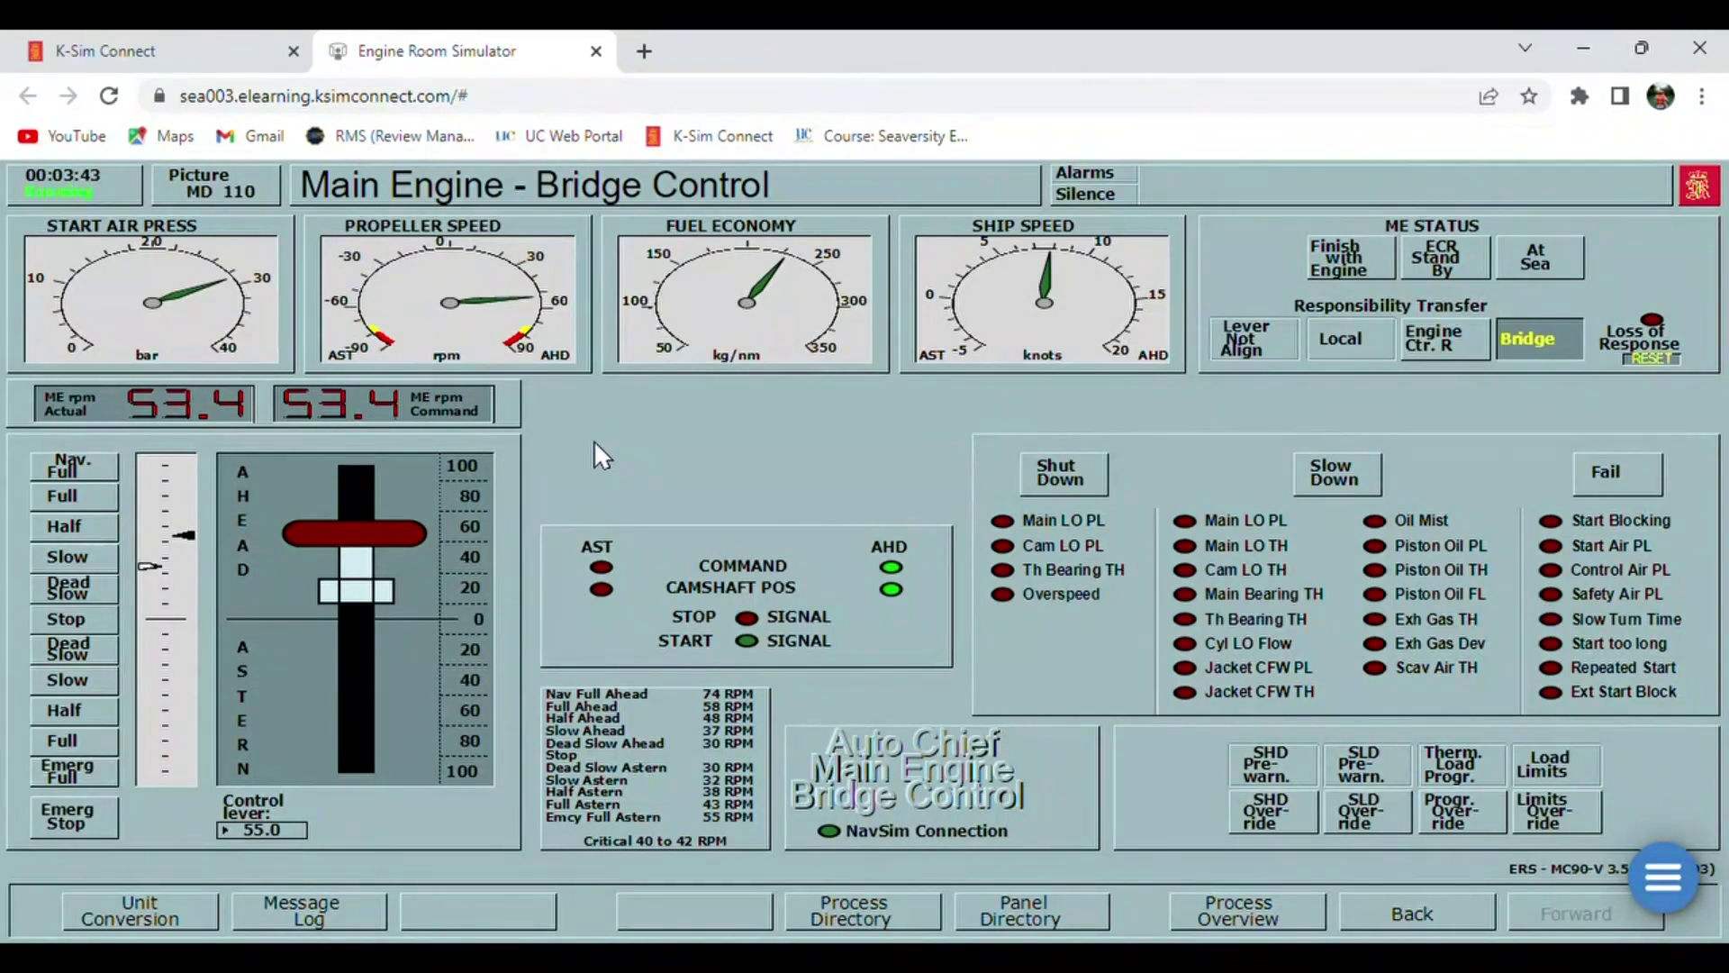
- Increase the bridge control lever in stages to 60 and 65, letting the engine speed build up at each setting
left_click(266, 830)
type("60")
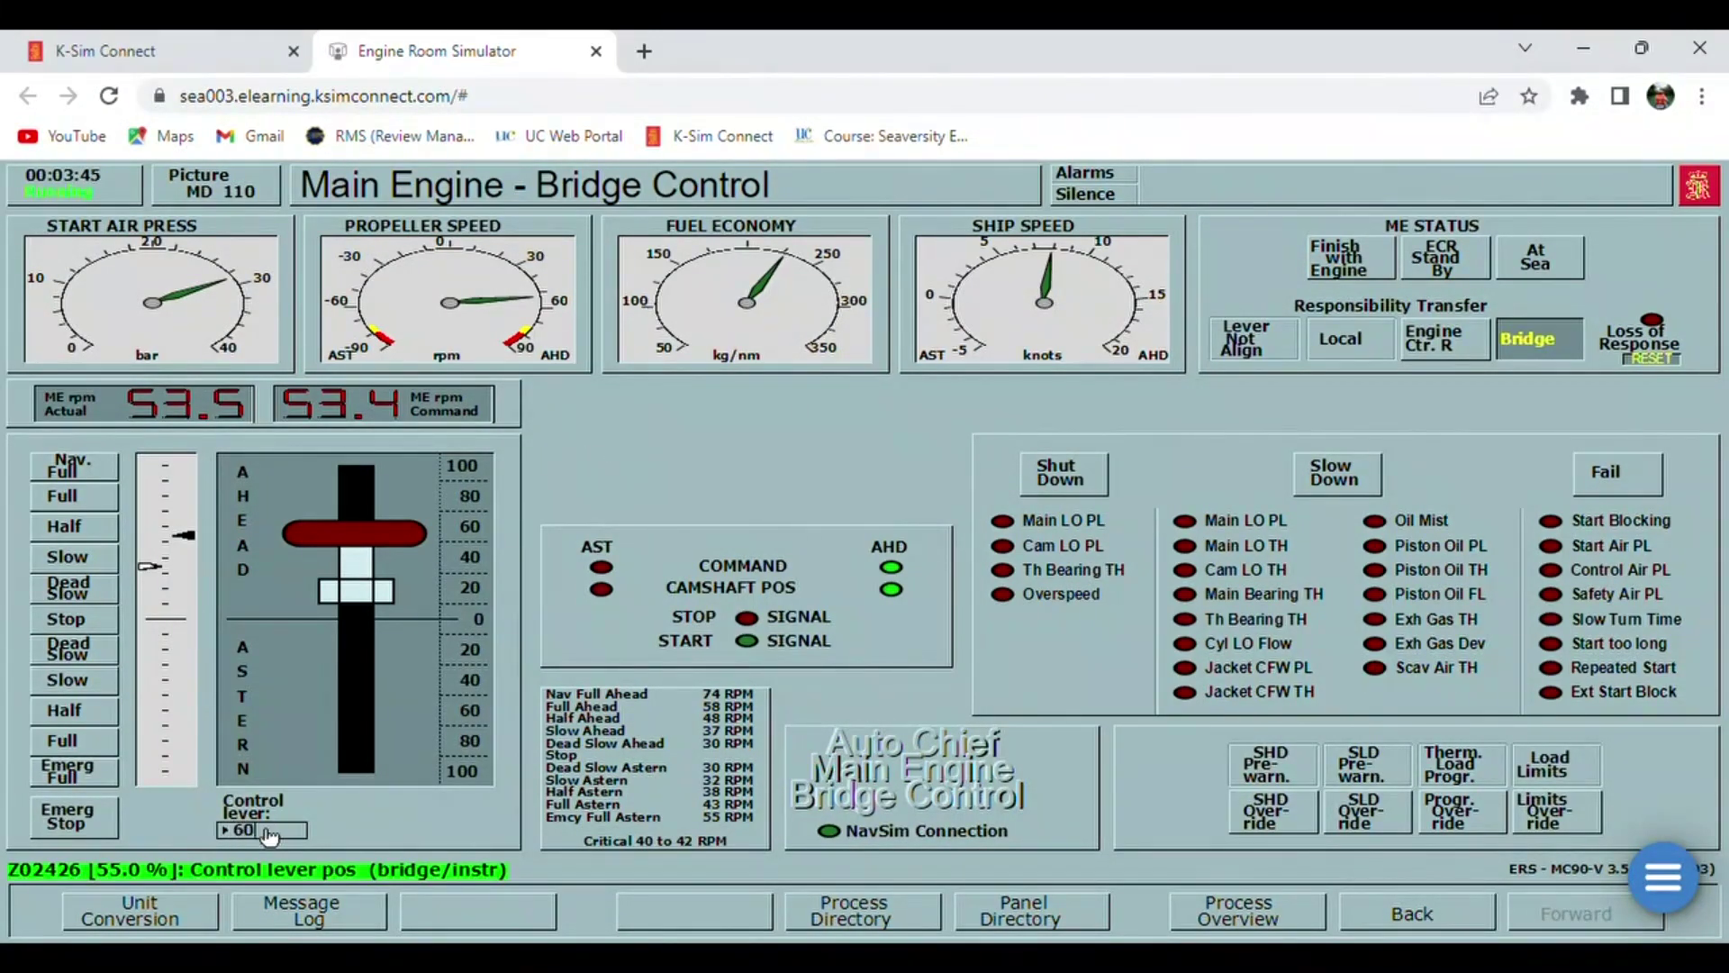
key("Return")
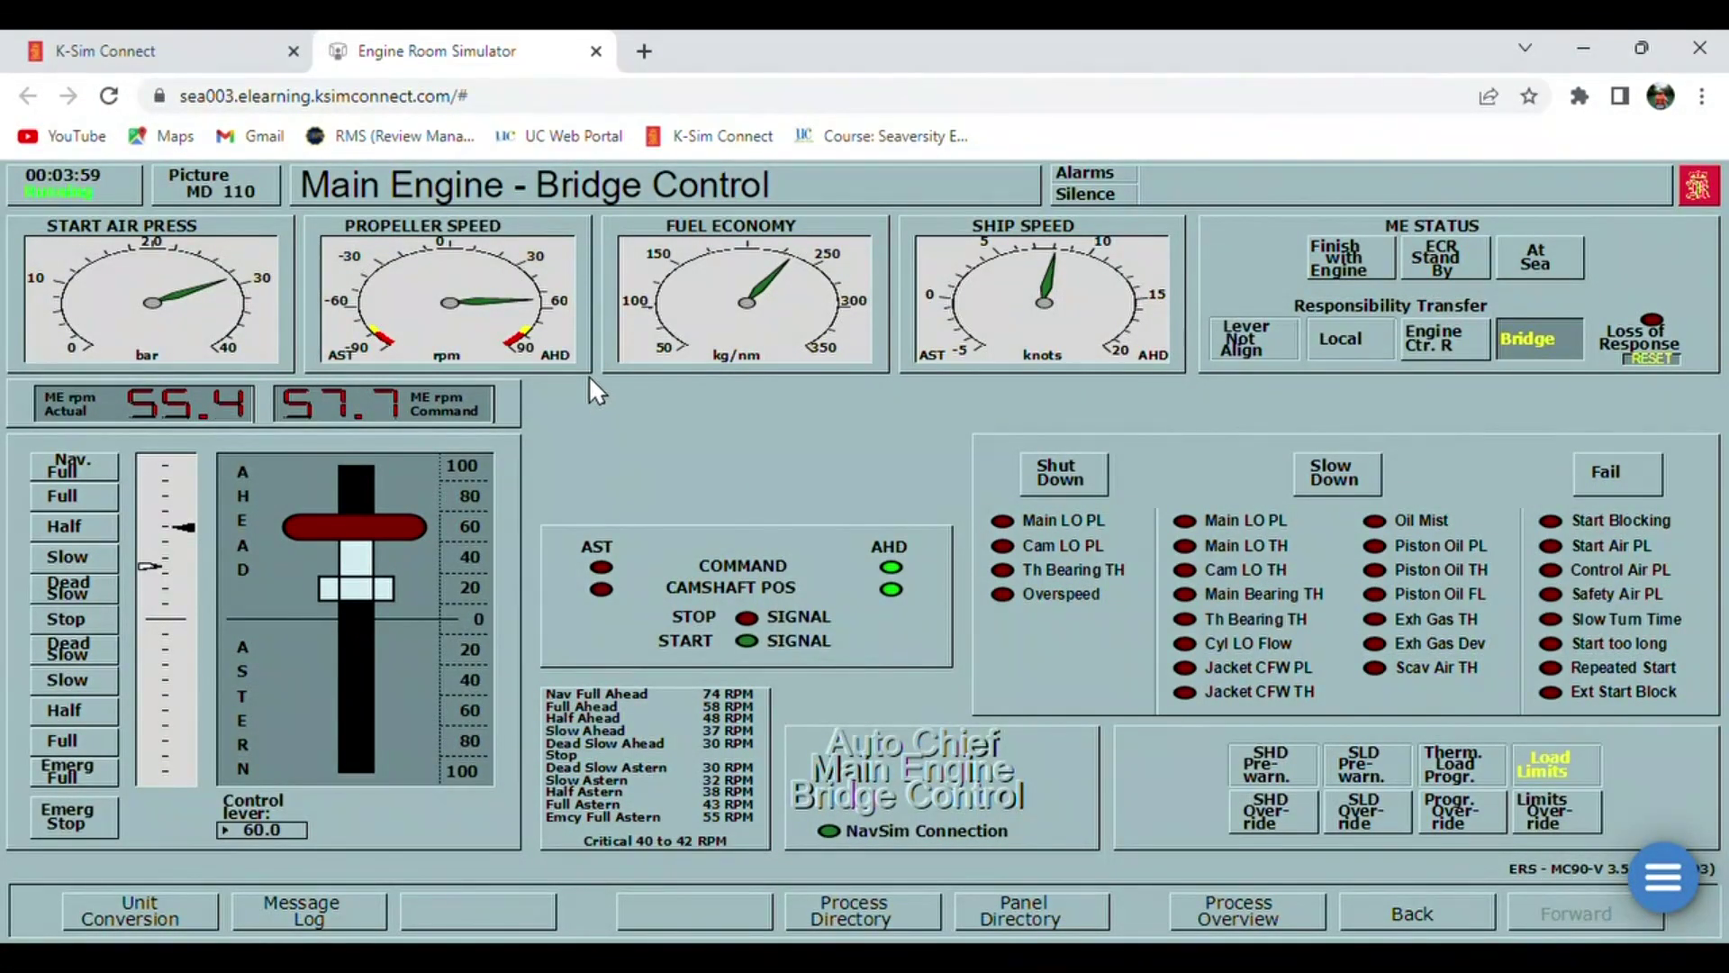
mouse_move(595, 371)
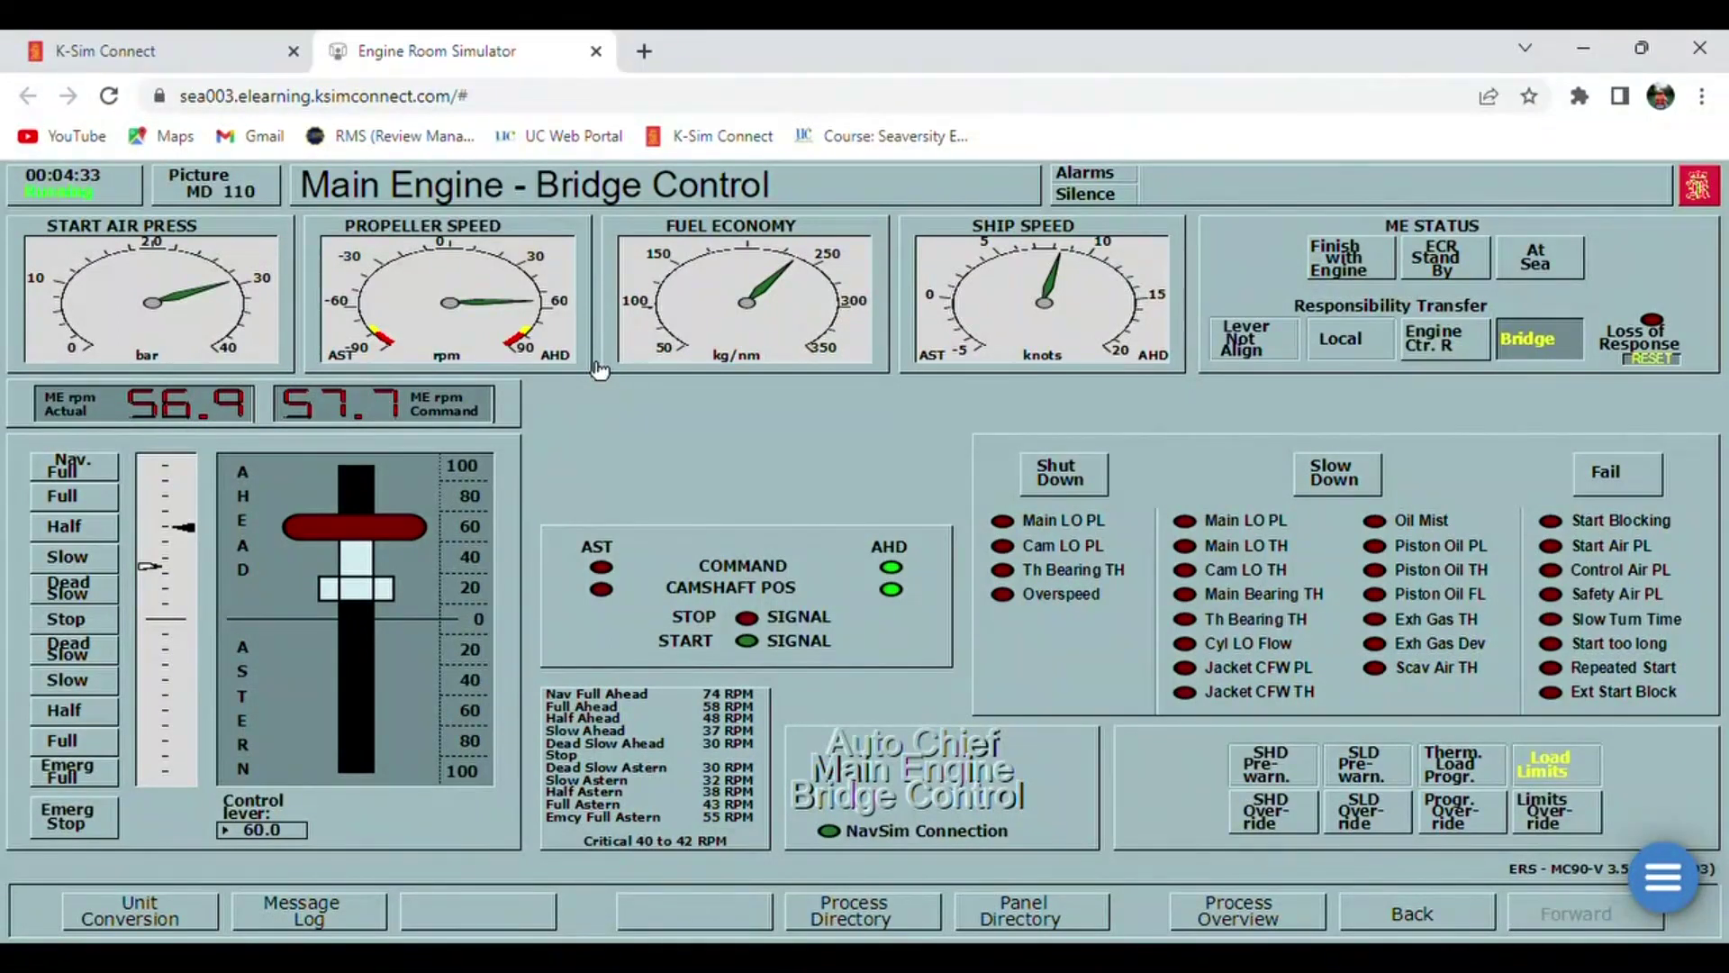
type("65")
key("Return")
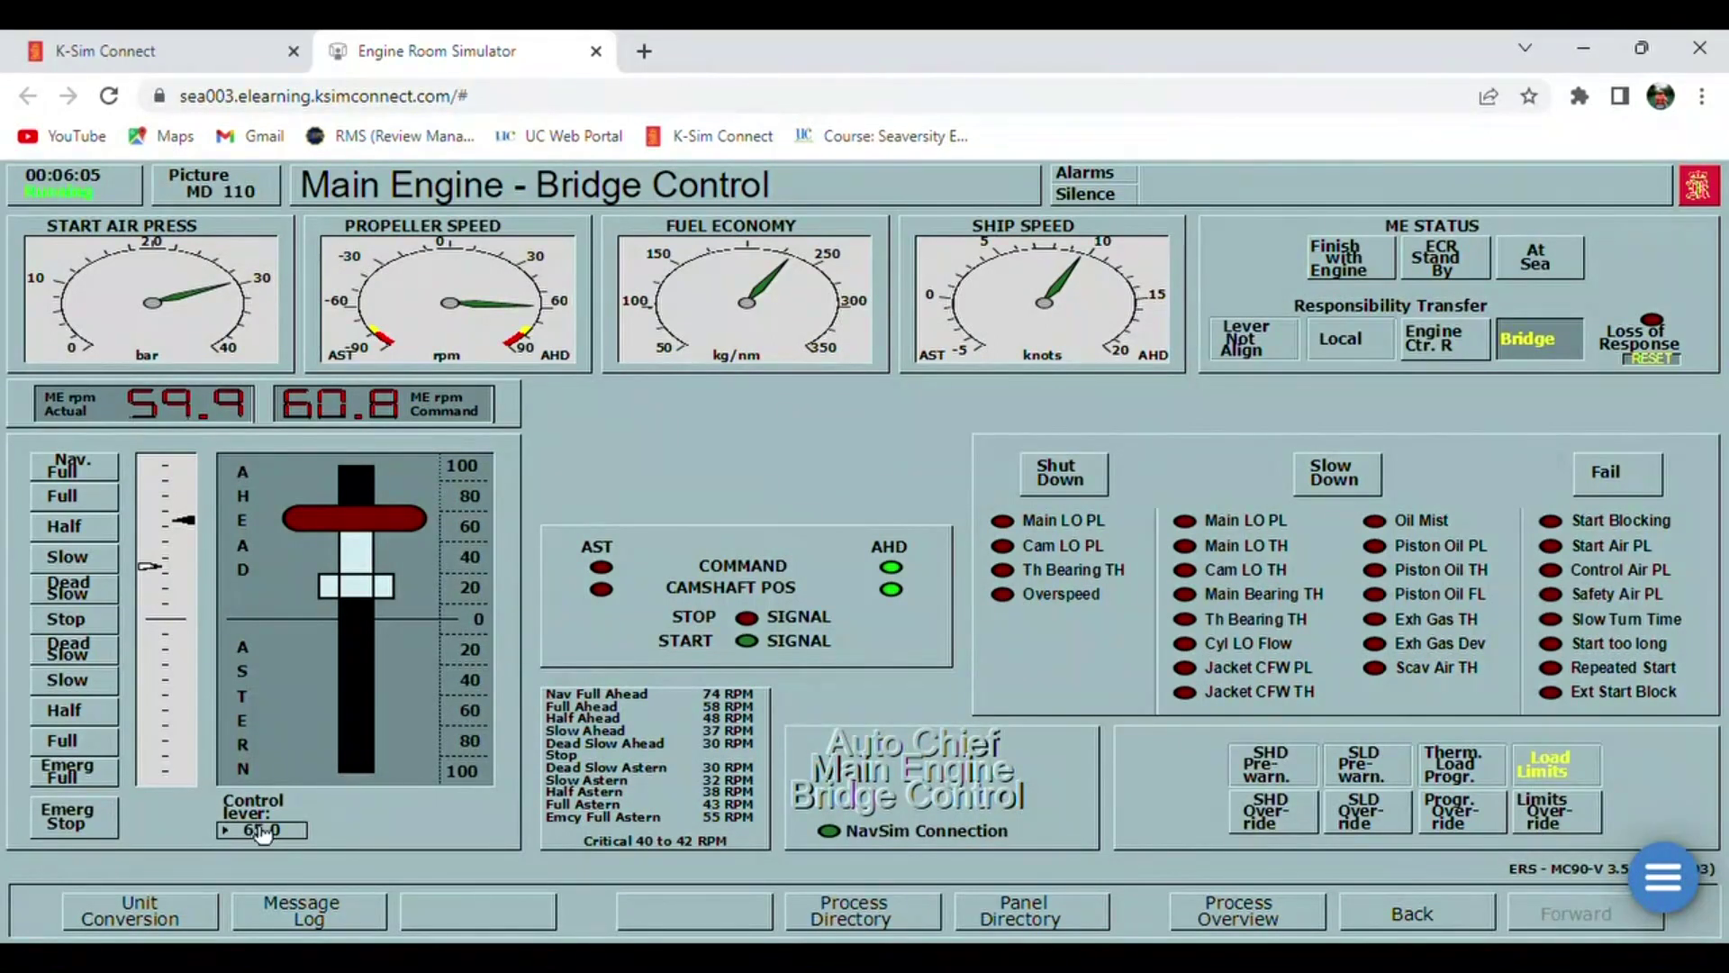
- Set the bridge control lever to 70
mouse_move(260, 828)
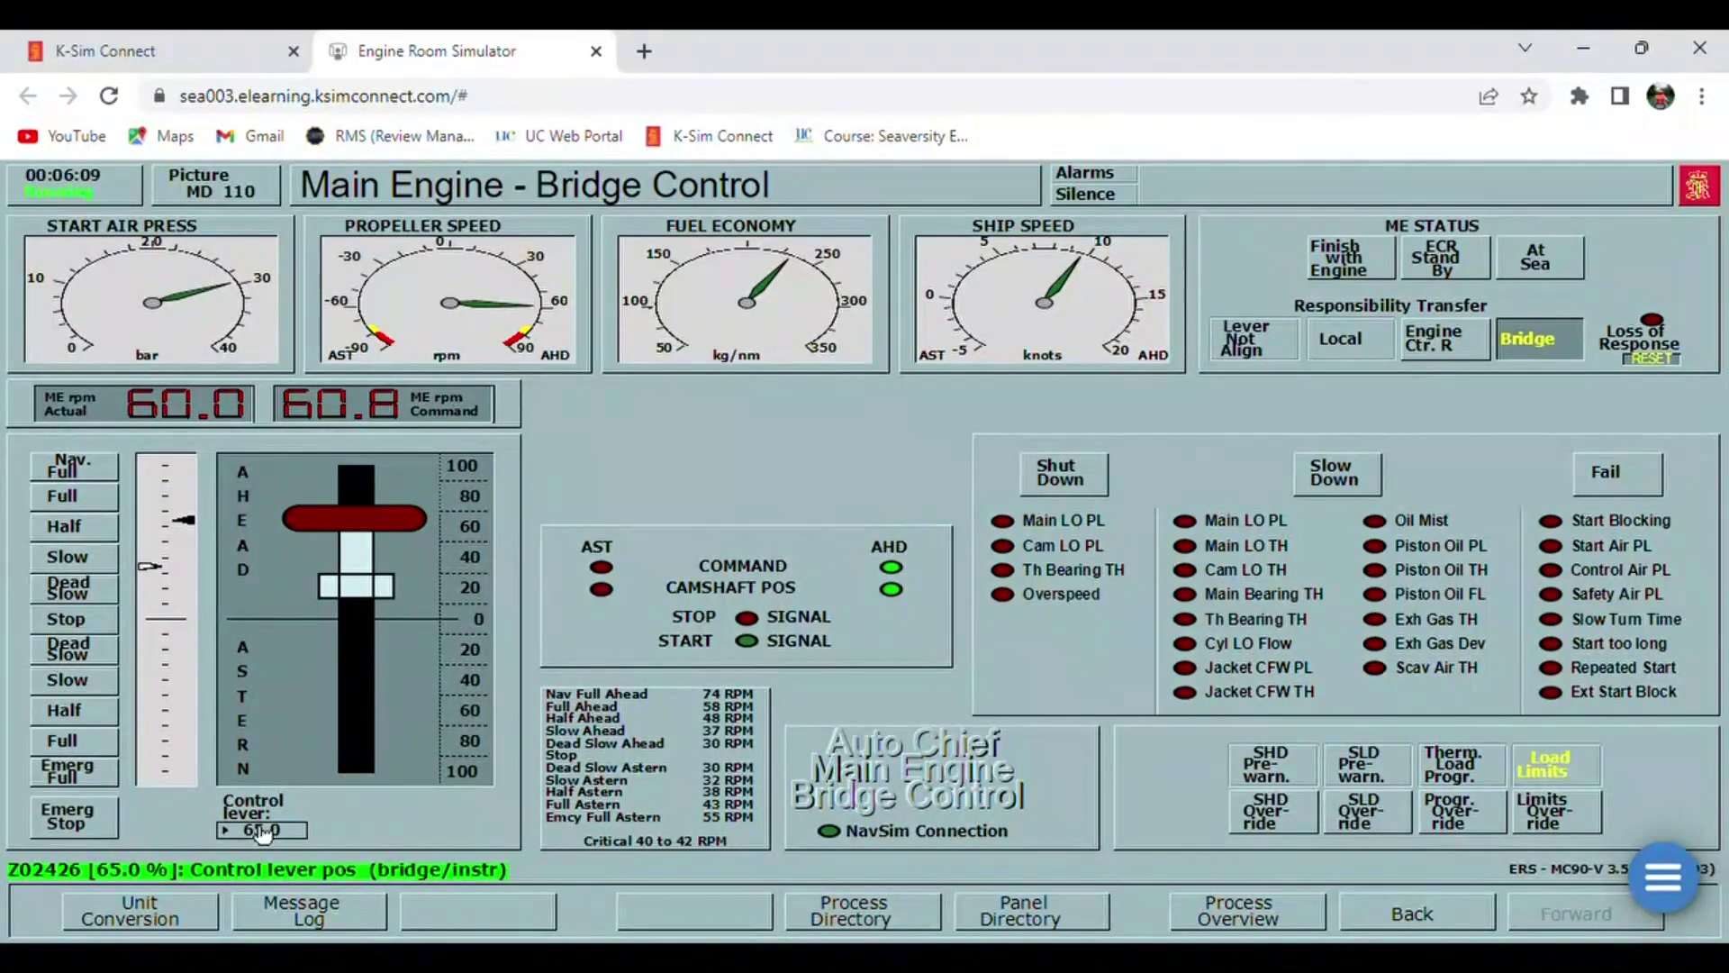
left_click(262, 832)
type("70")
key("Return")
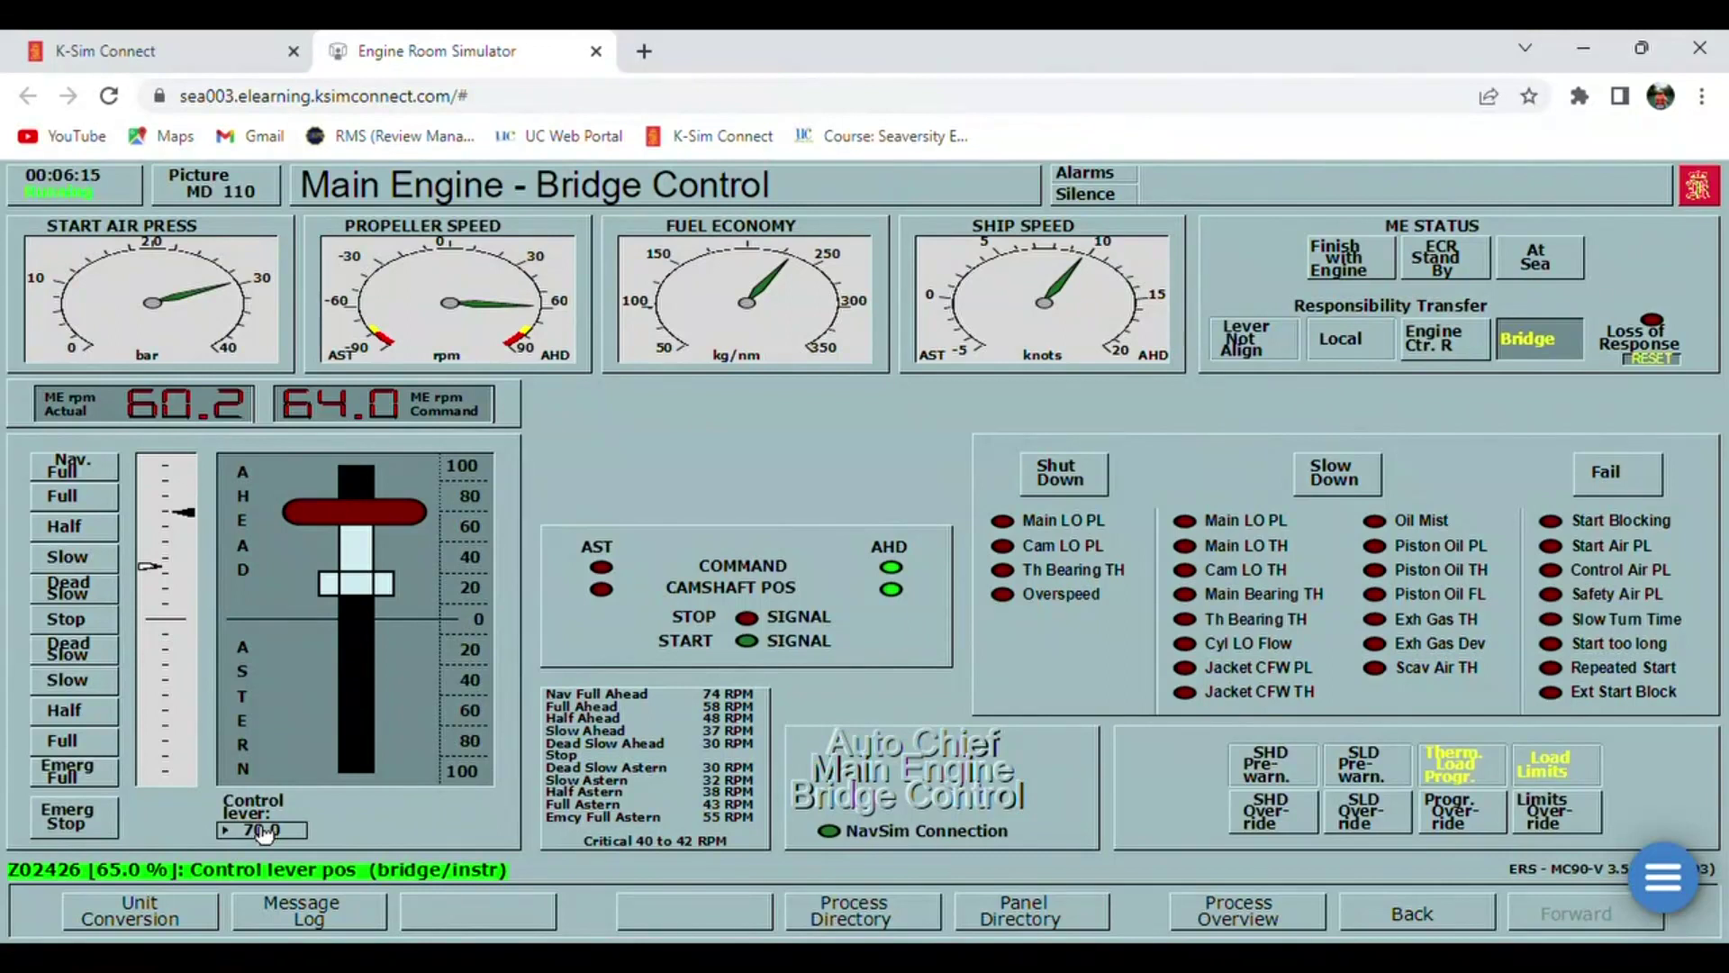
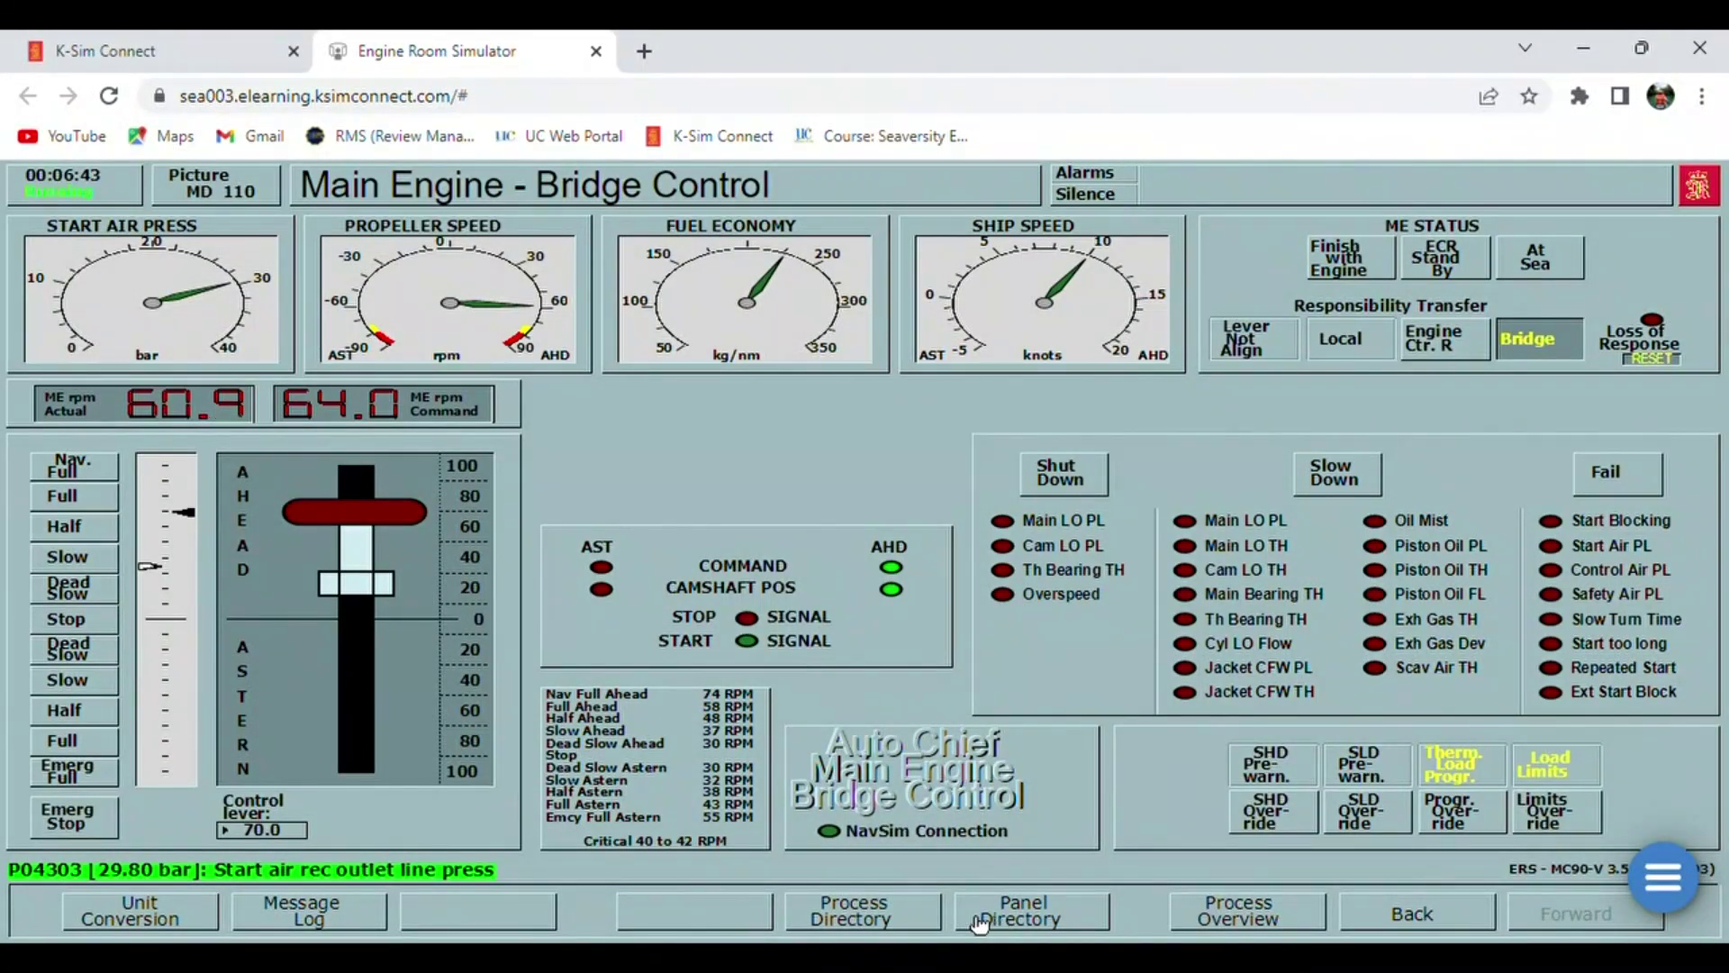
- On the Electric Power Plant display, switch on the shaft generator's voltage control and select SG for semi-auto synchronising
left_click(884, 921)
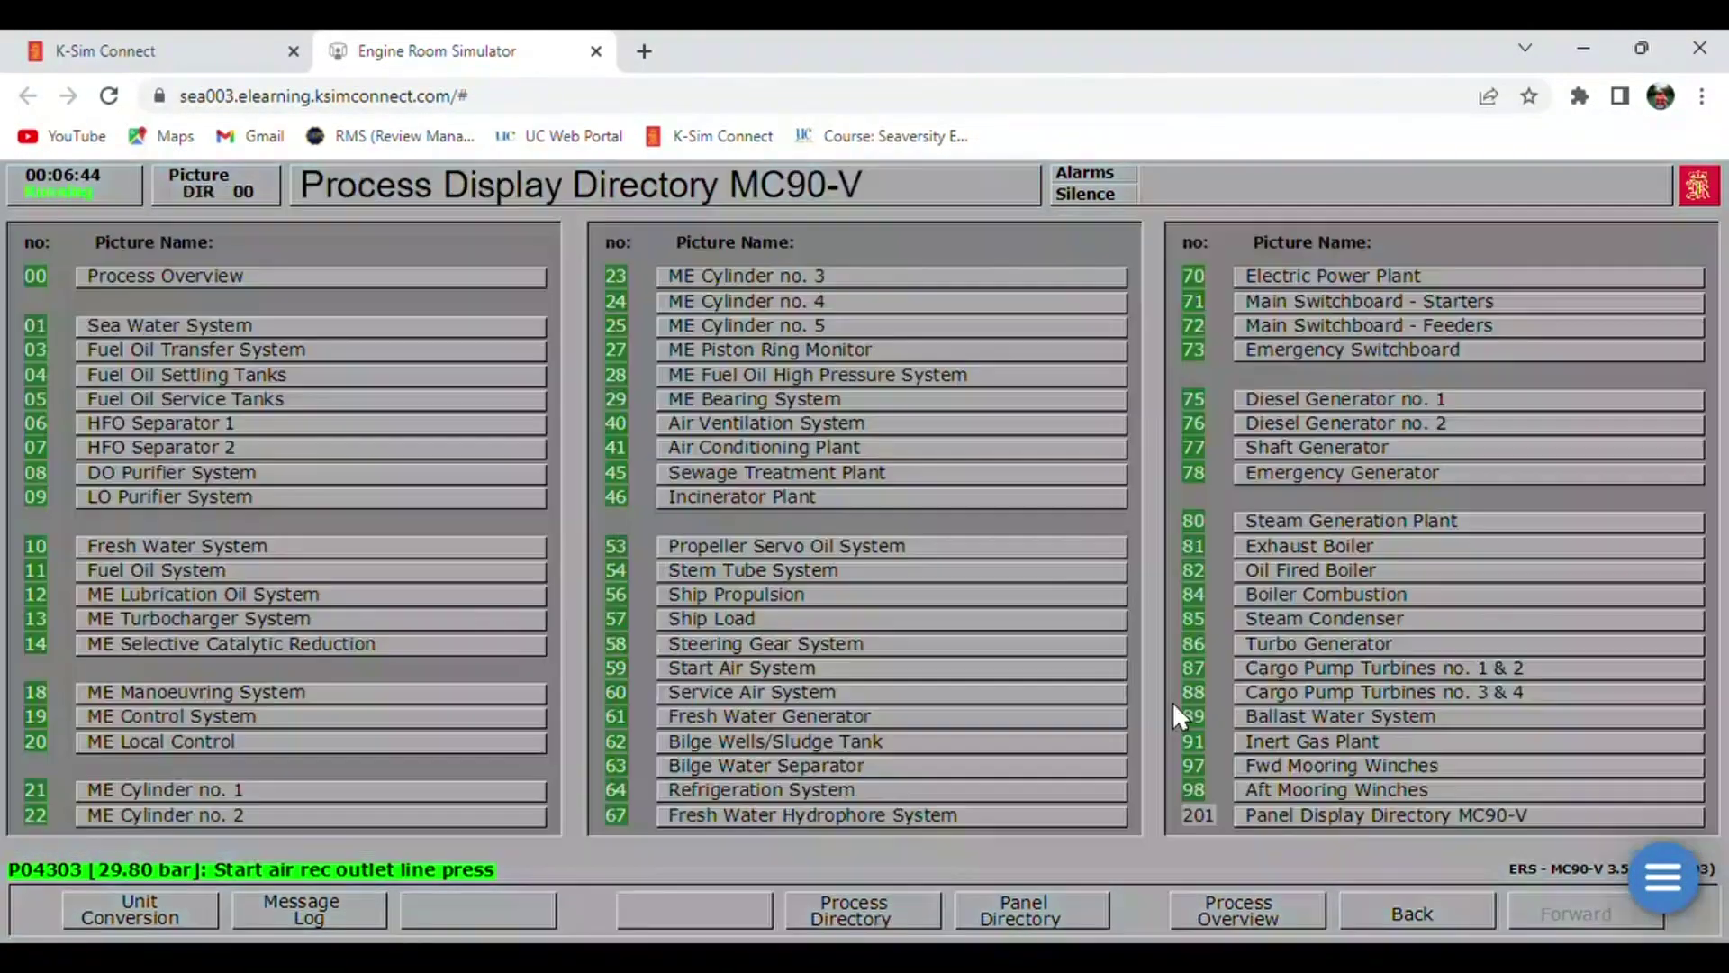
left_click(1284, 274)
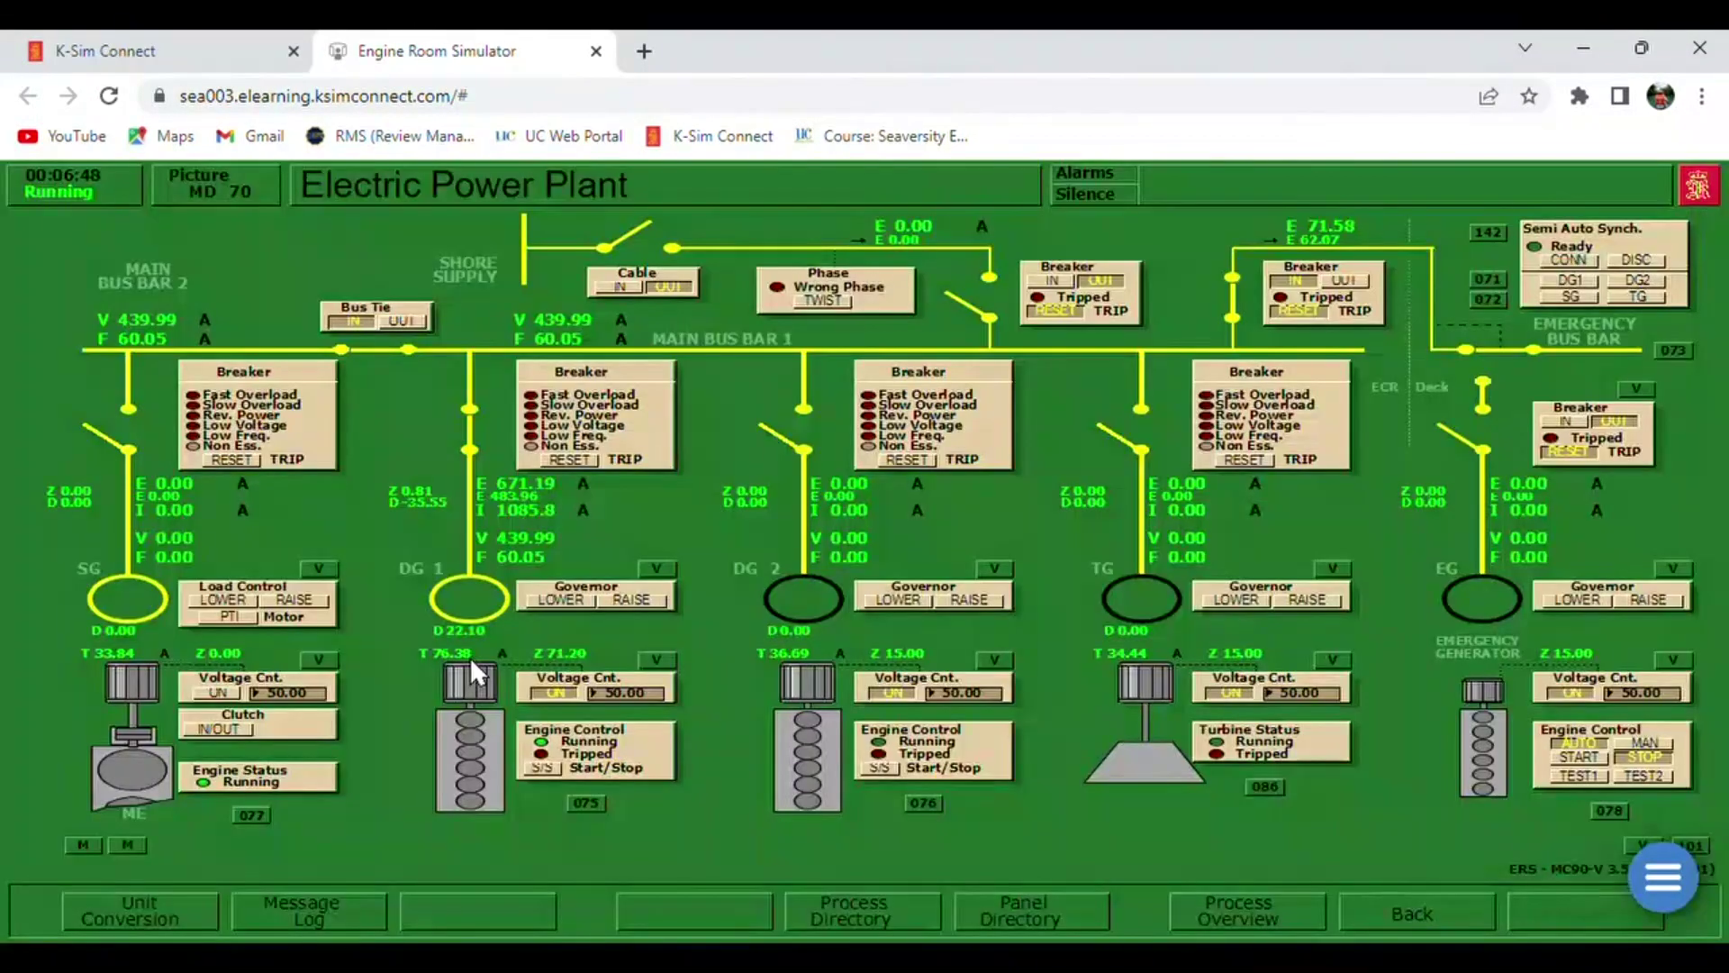
left_click(241, 703)
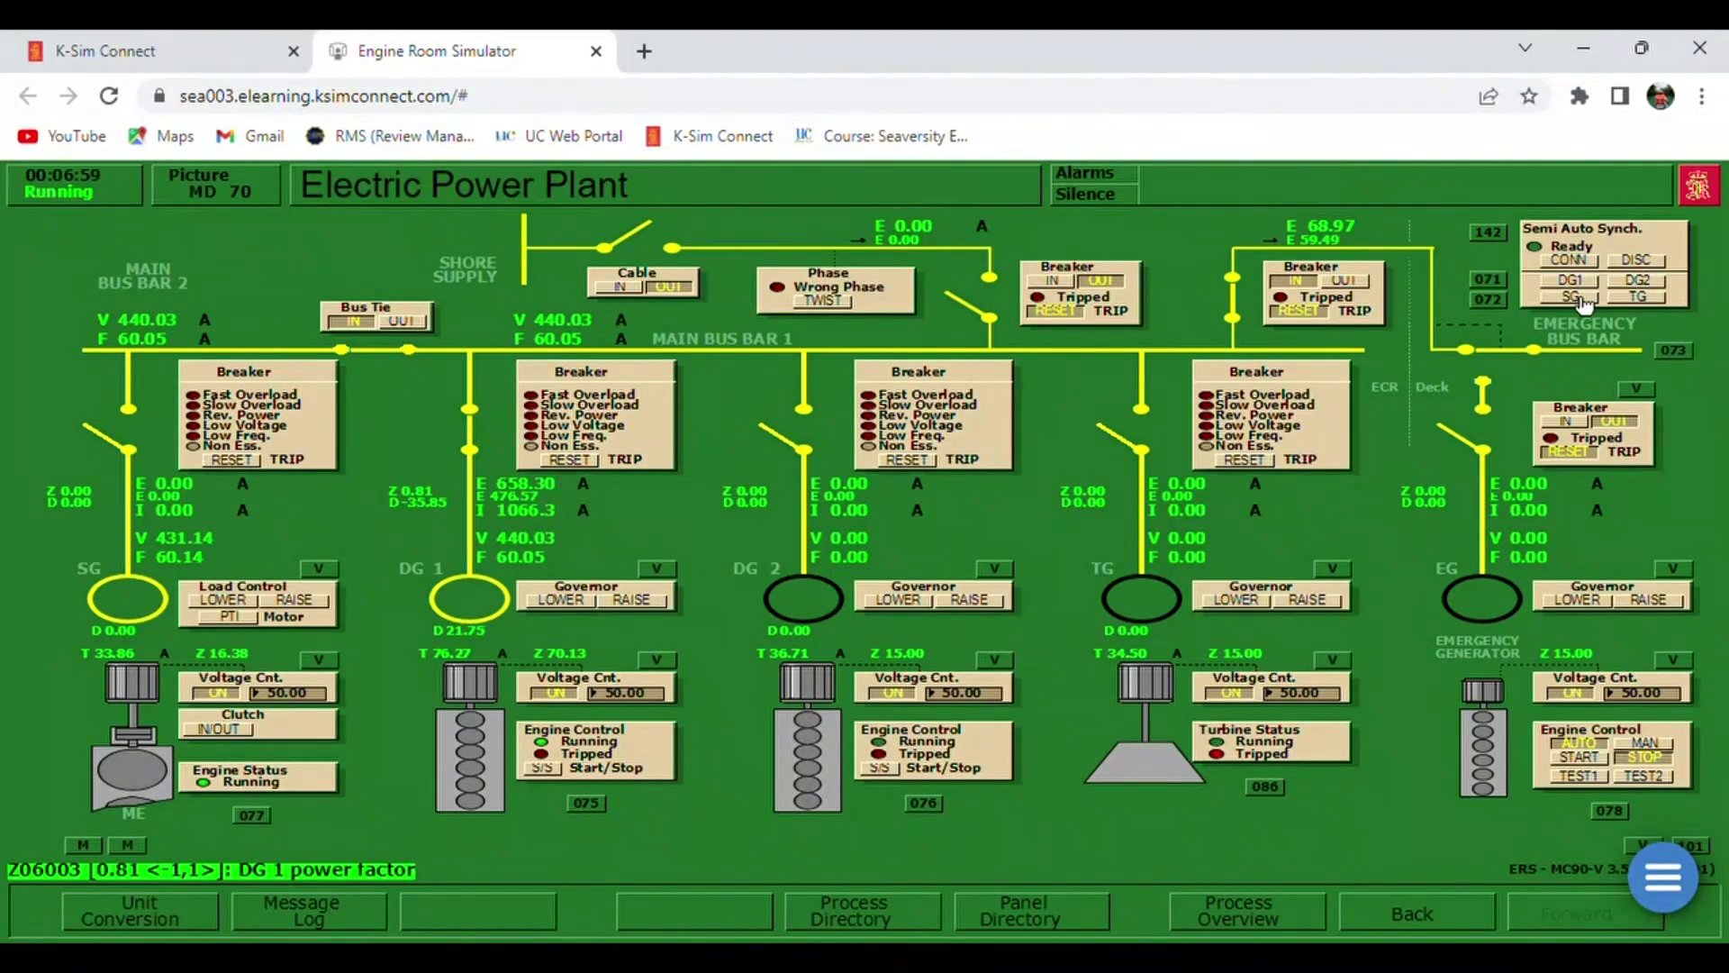
left_click(1576, 298)
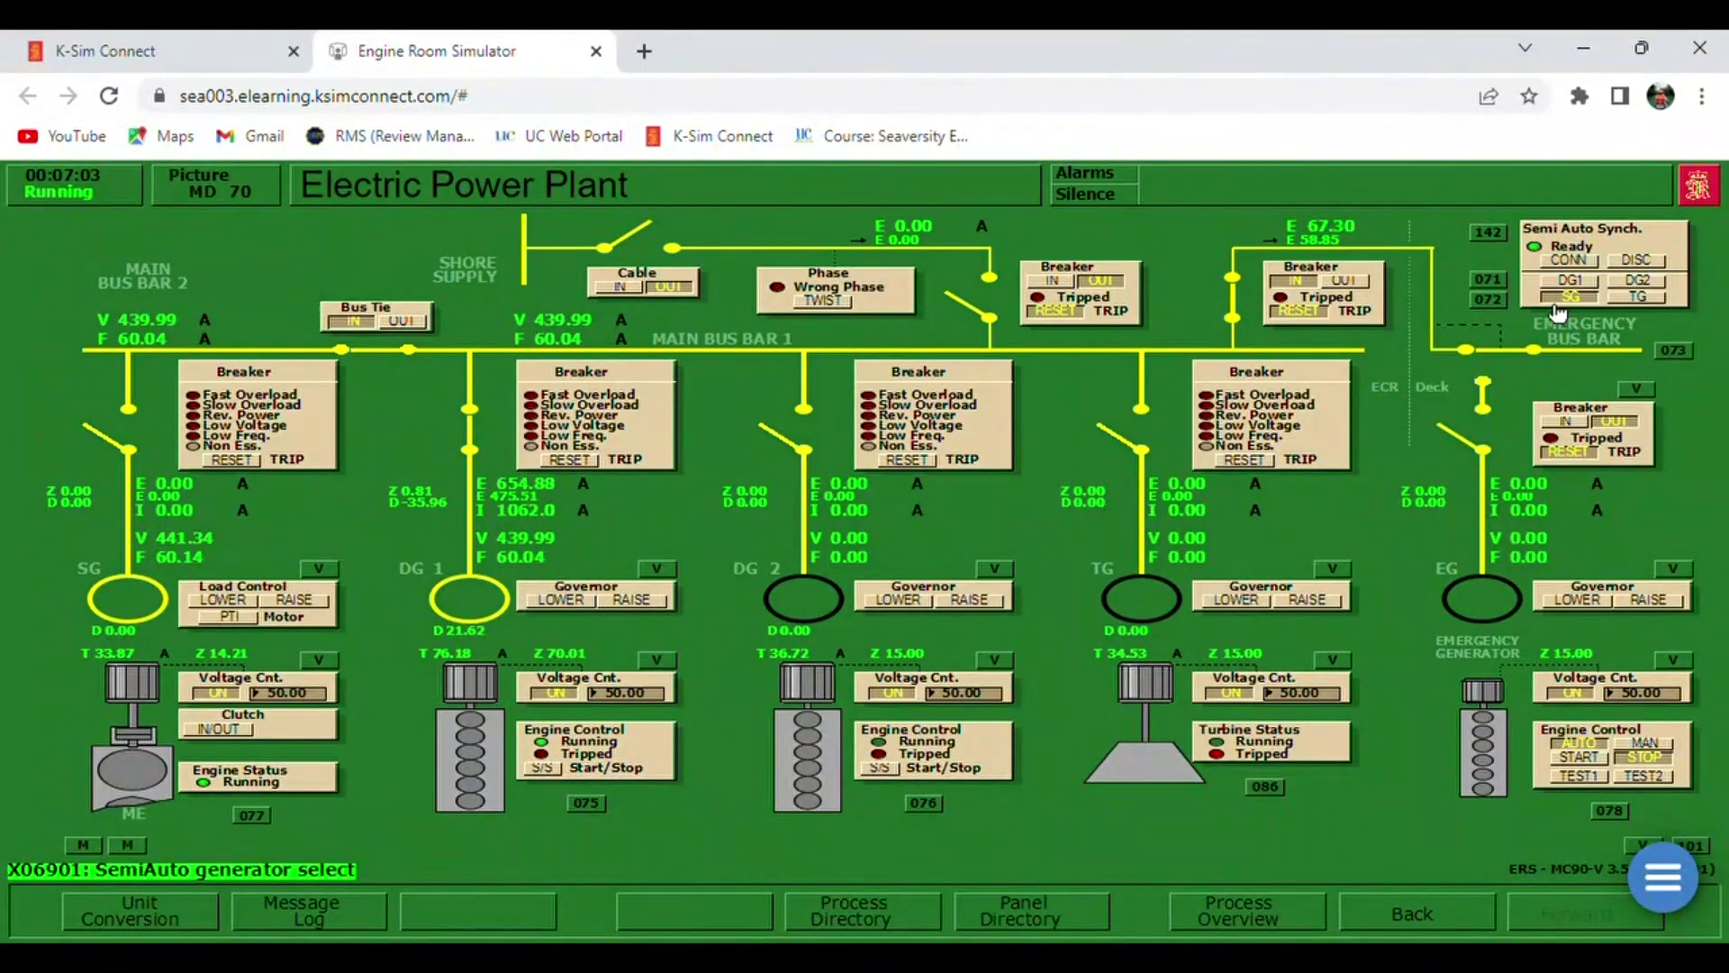
- Connect the shaft generator to the main bus bar with semi-auto synchronising, and deselect SG once its breaker is closed
left_click(1553, 261)
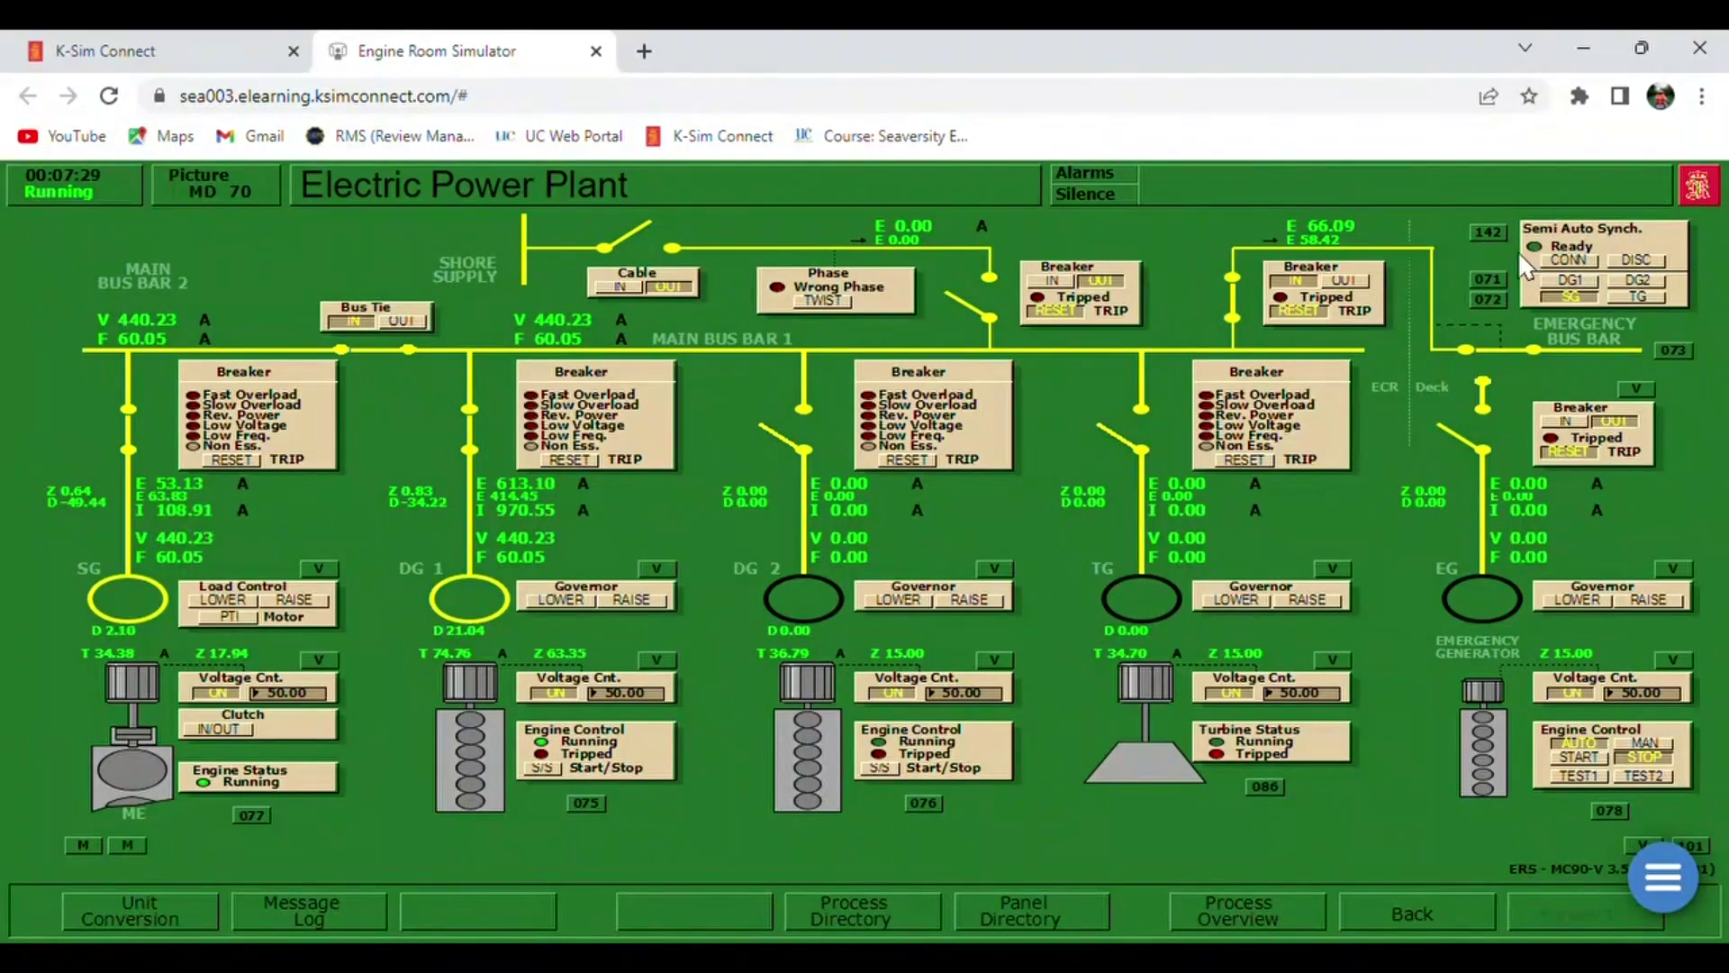
left_click(1568, 305)
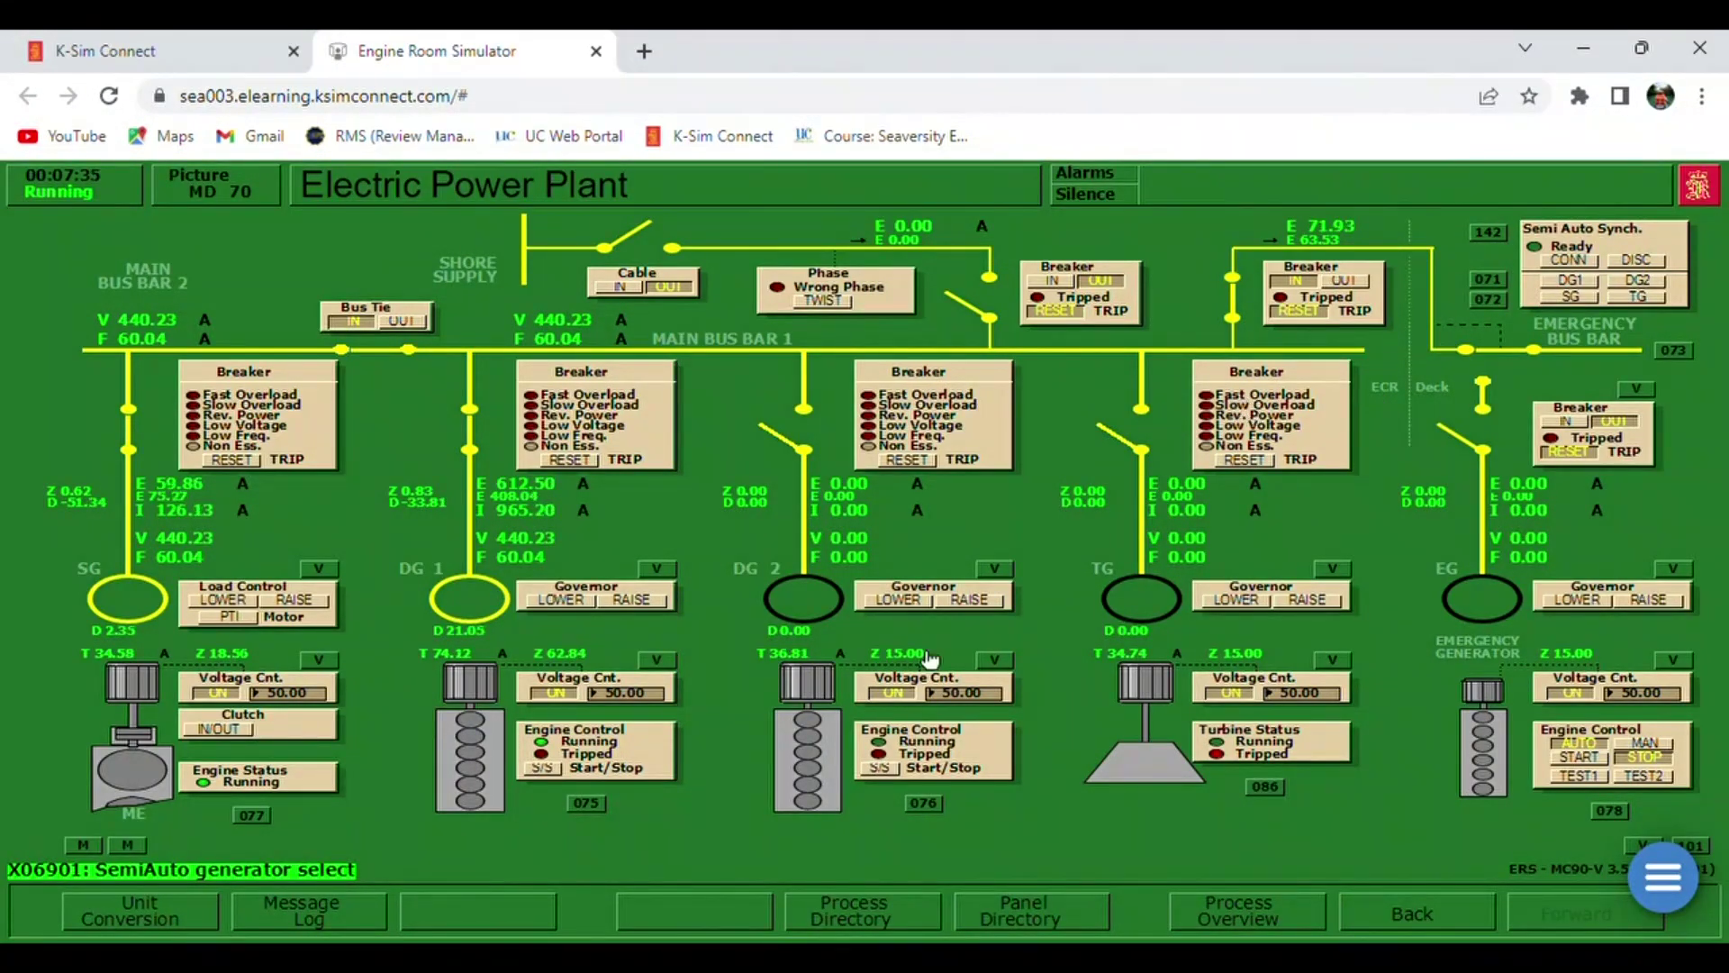
- Check the engine speed on the bridge control, and set the shaft generator to priority 1 and AUTO in Power Chief generator control
left_click(1011, 914)
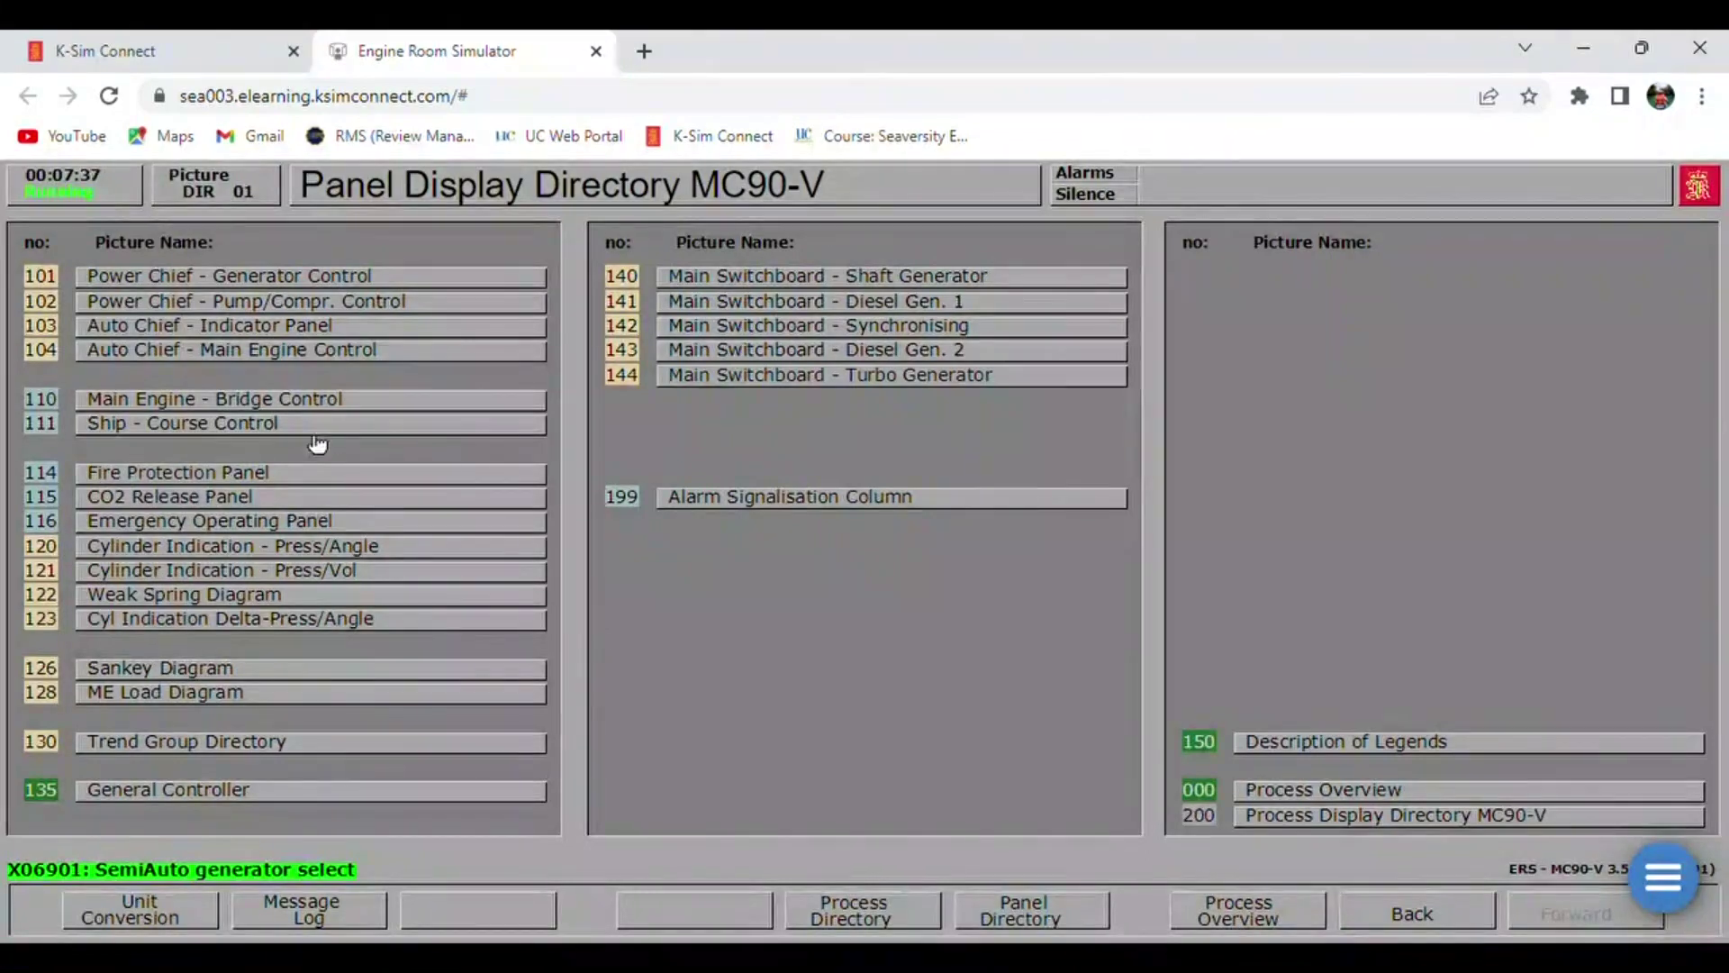
left_click(286, 413)
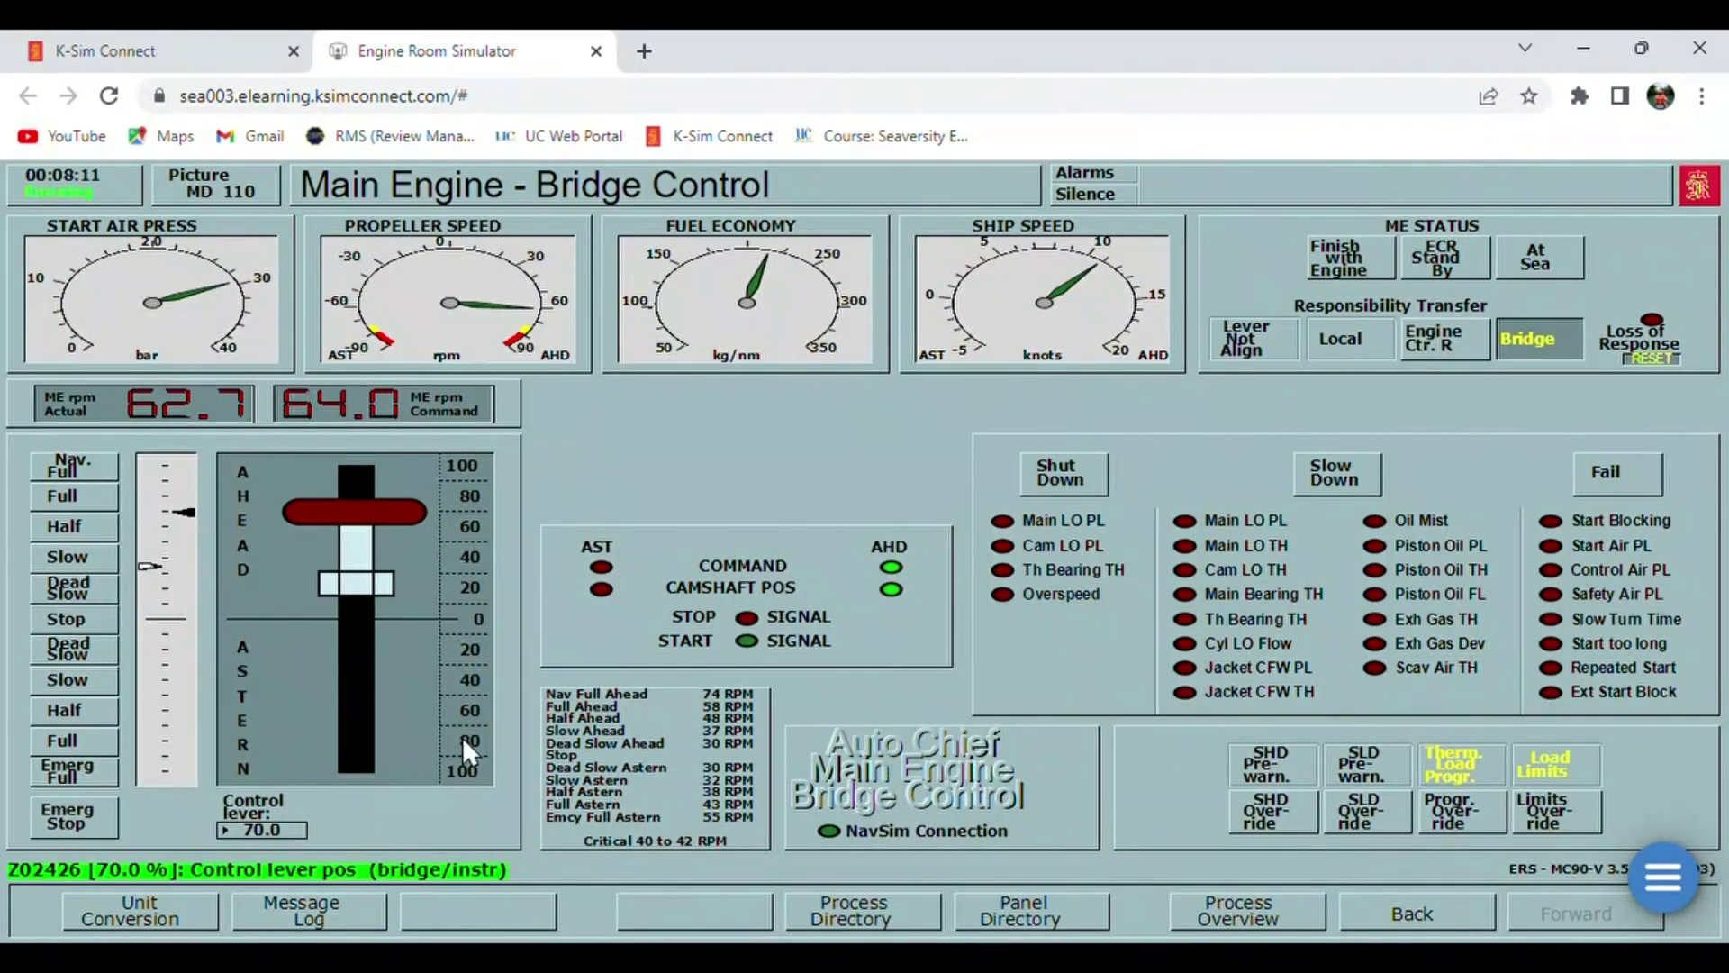
left_click(1003, 911)
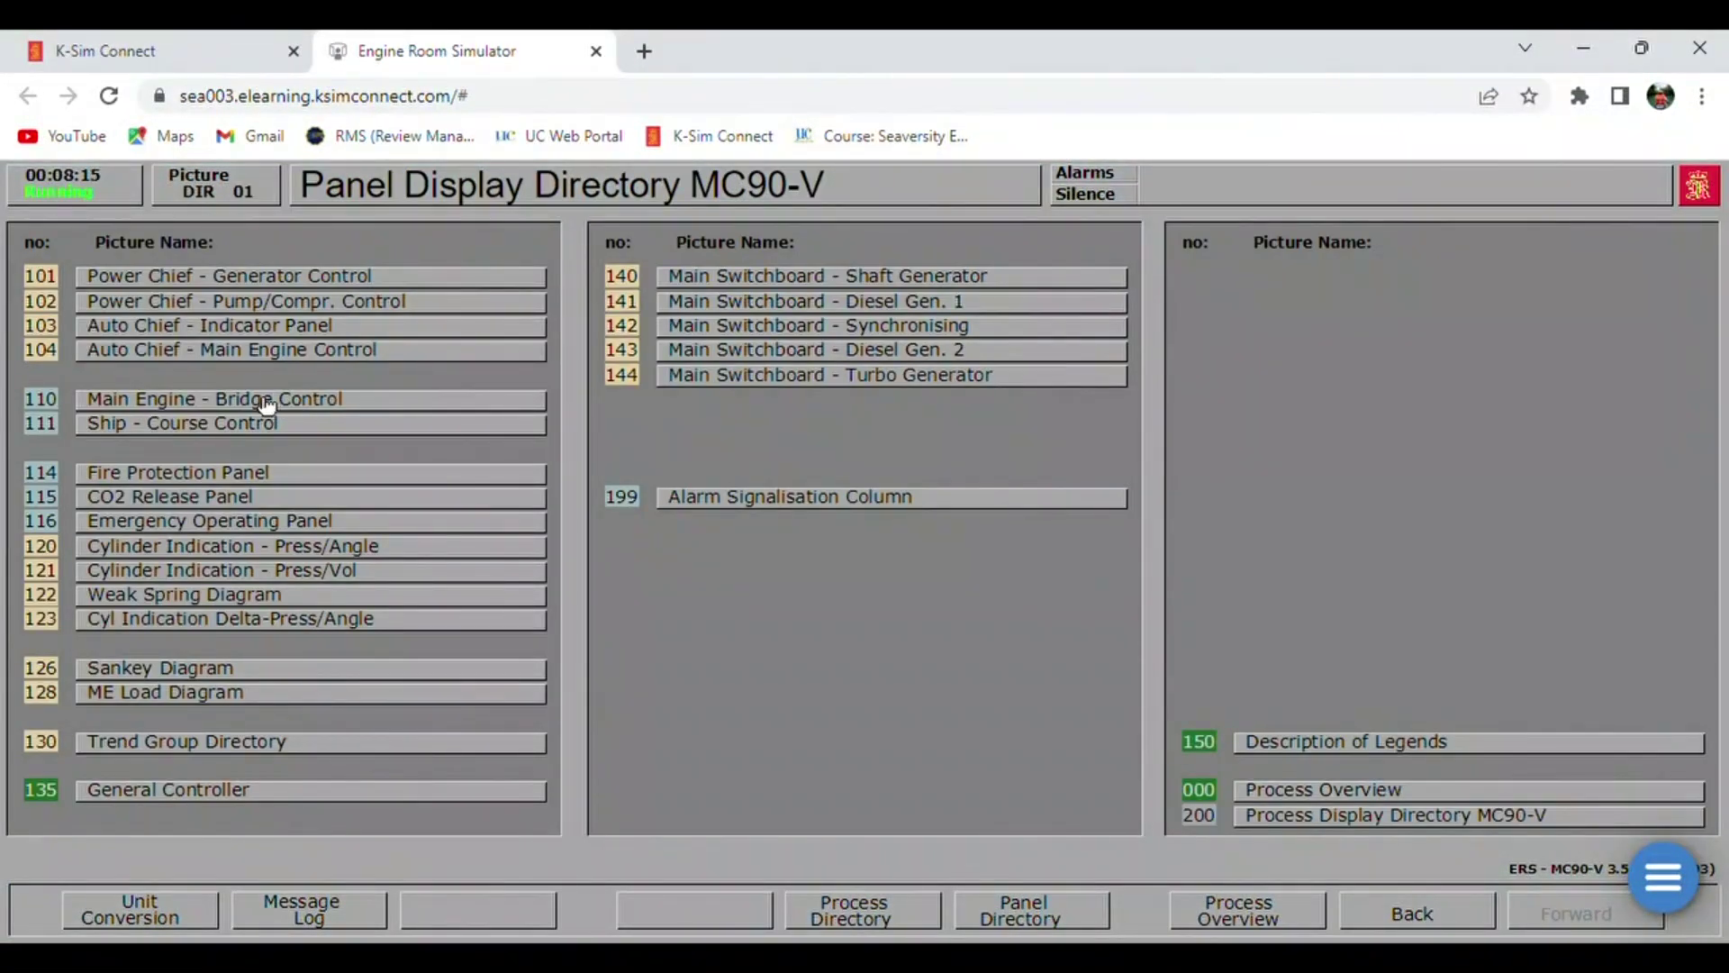
left_click(245, 281)
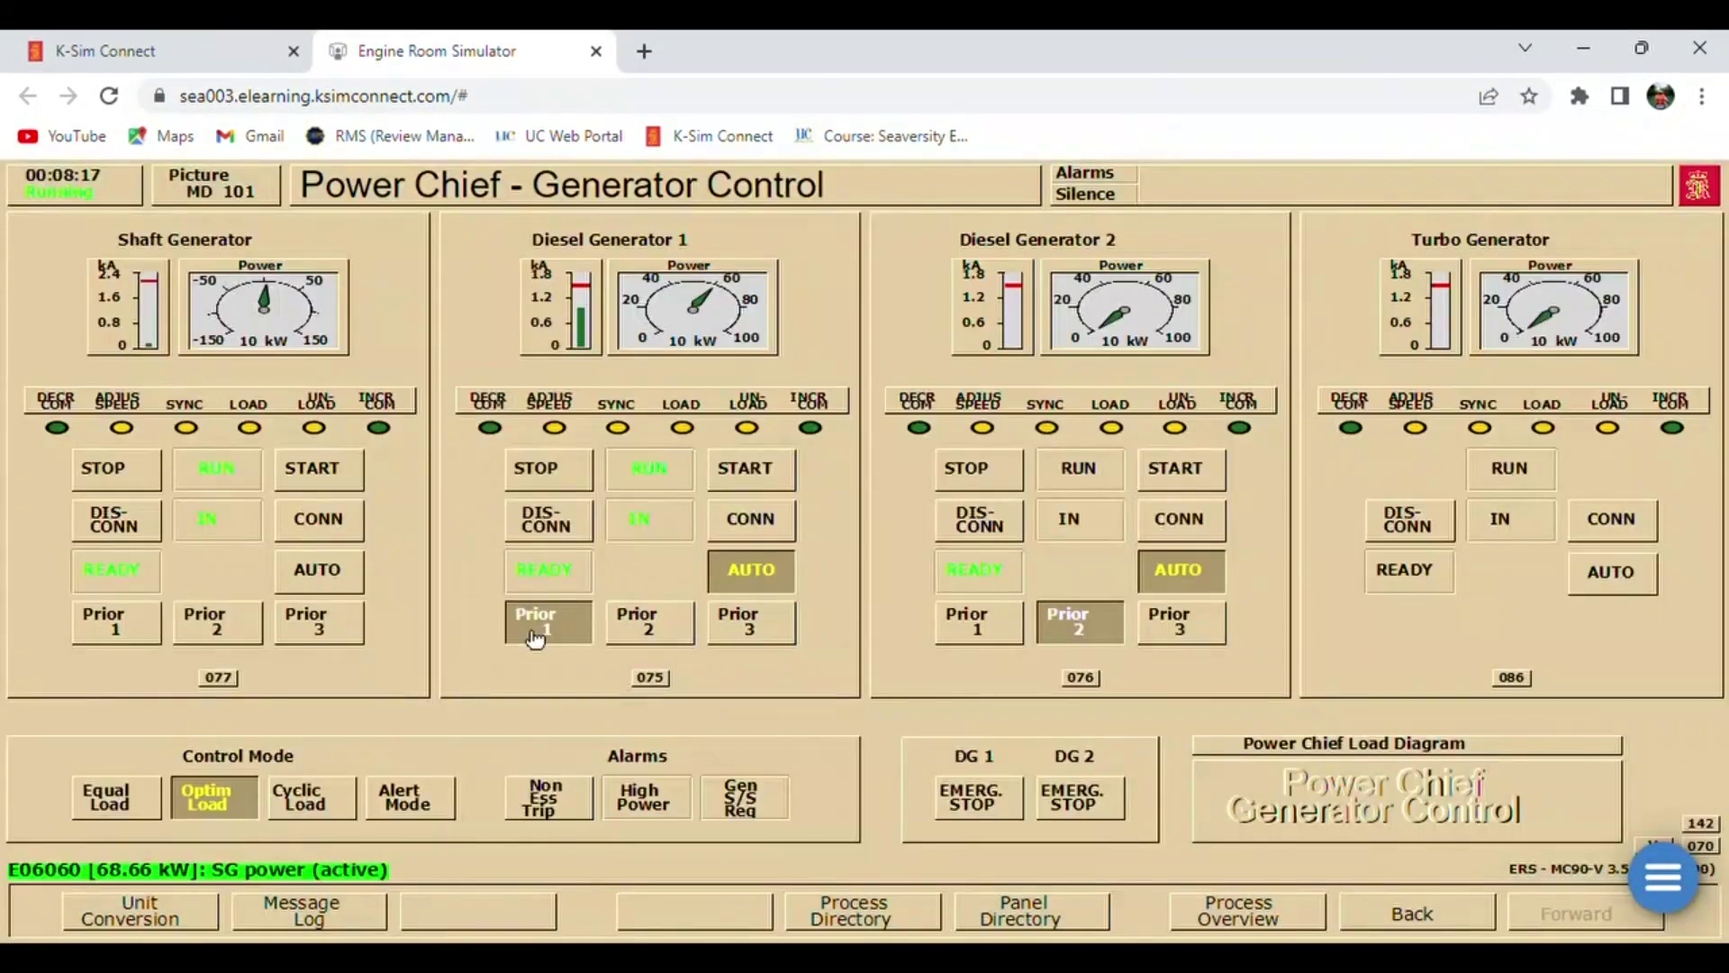
left_click(123, 627)
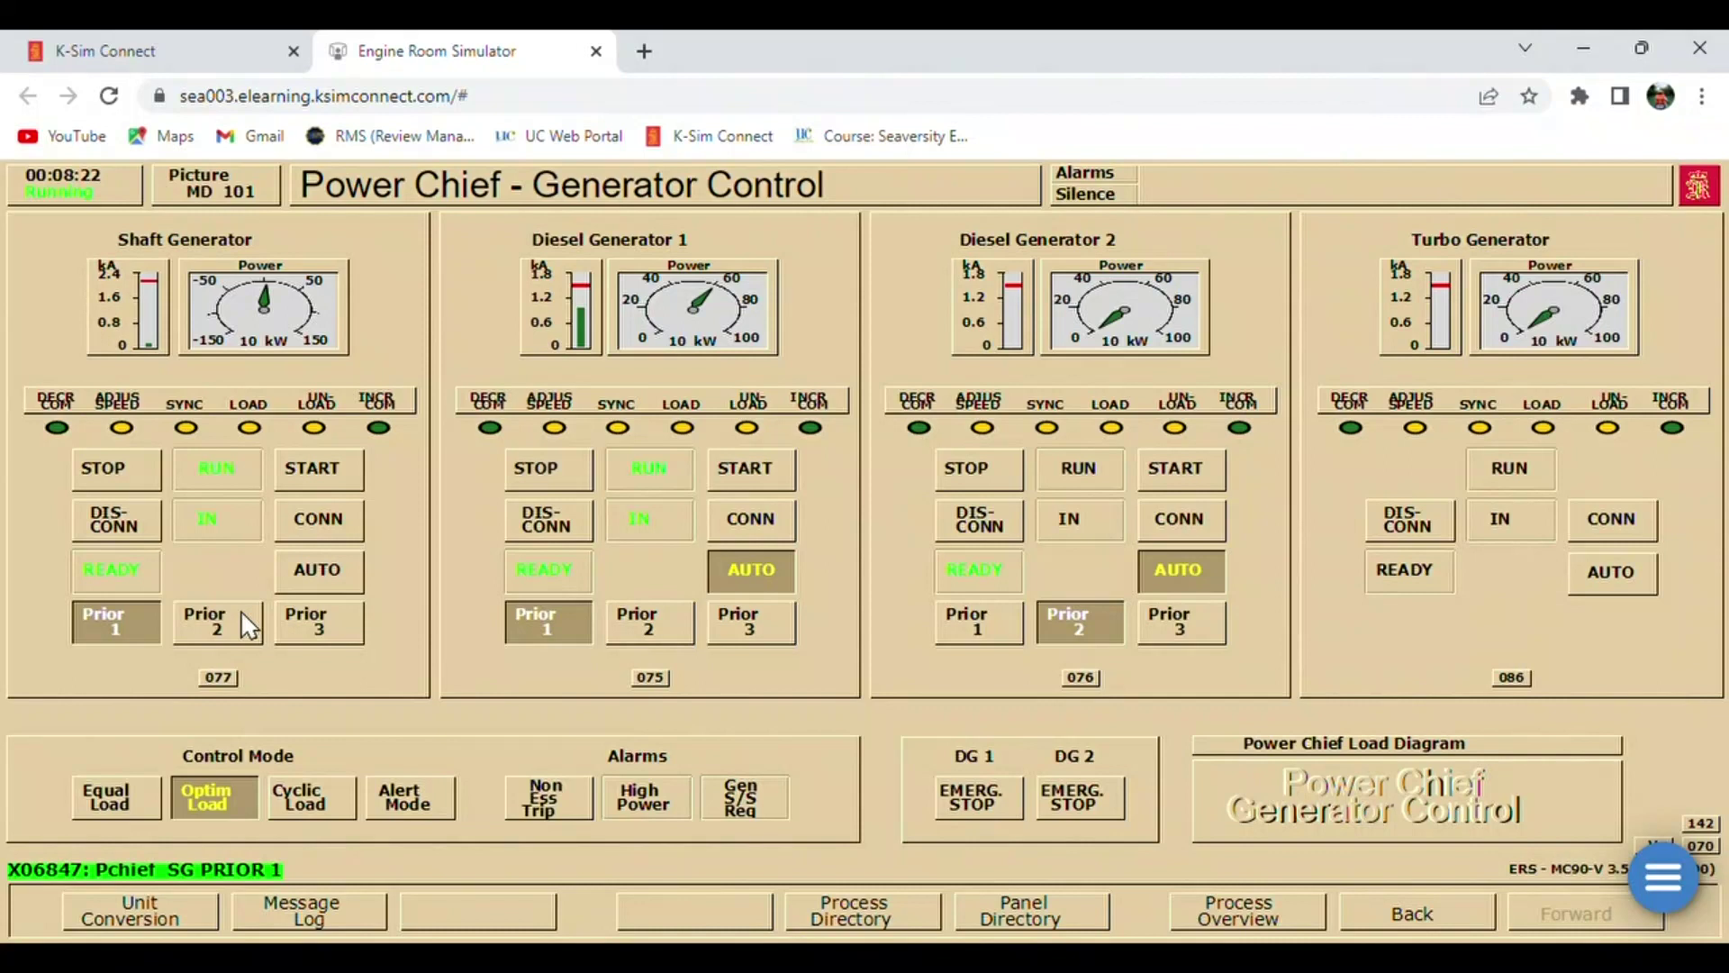
left_click(321, 581)
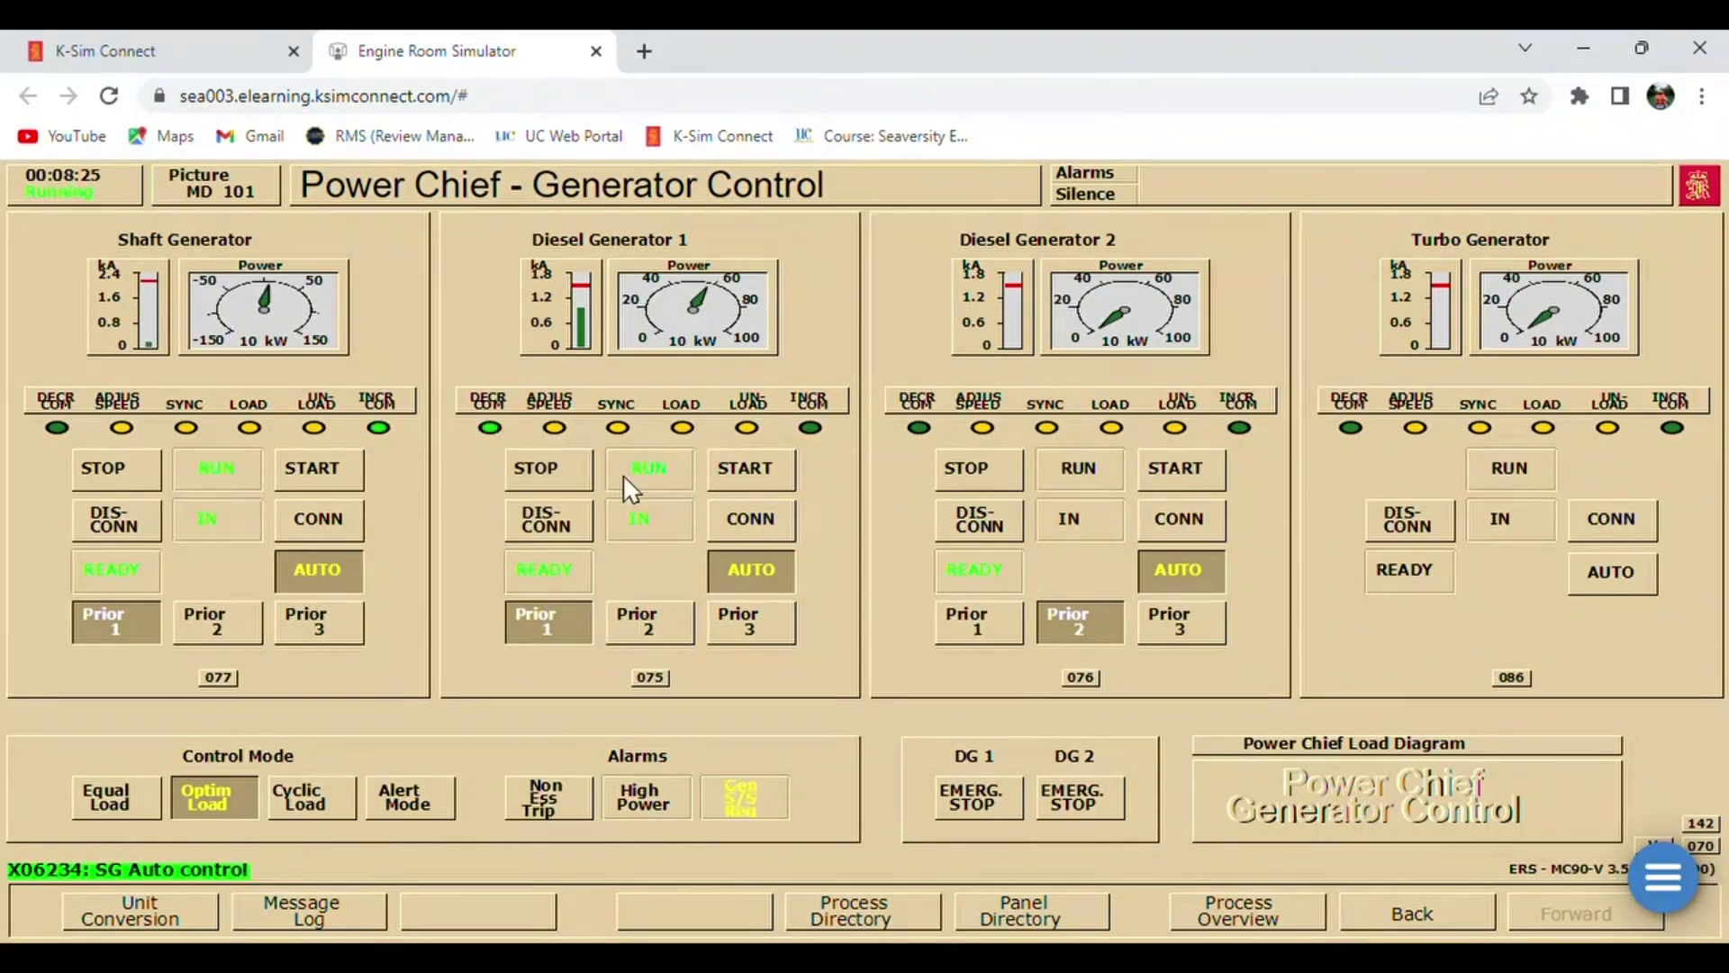
- Assign priority 2 to Diesel Generator 1 and priority 3 to Diesel Generator 2, clearing their previous priority selections
left_click(634, 623)
left_click(564, 624)
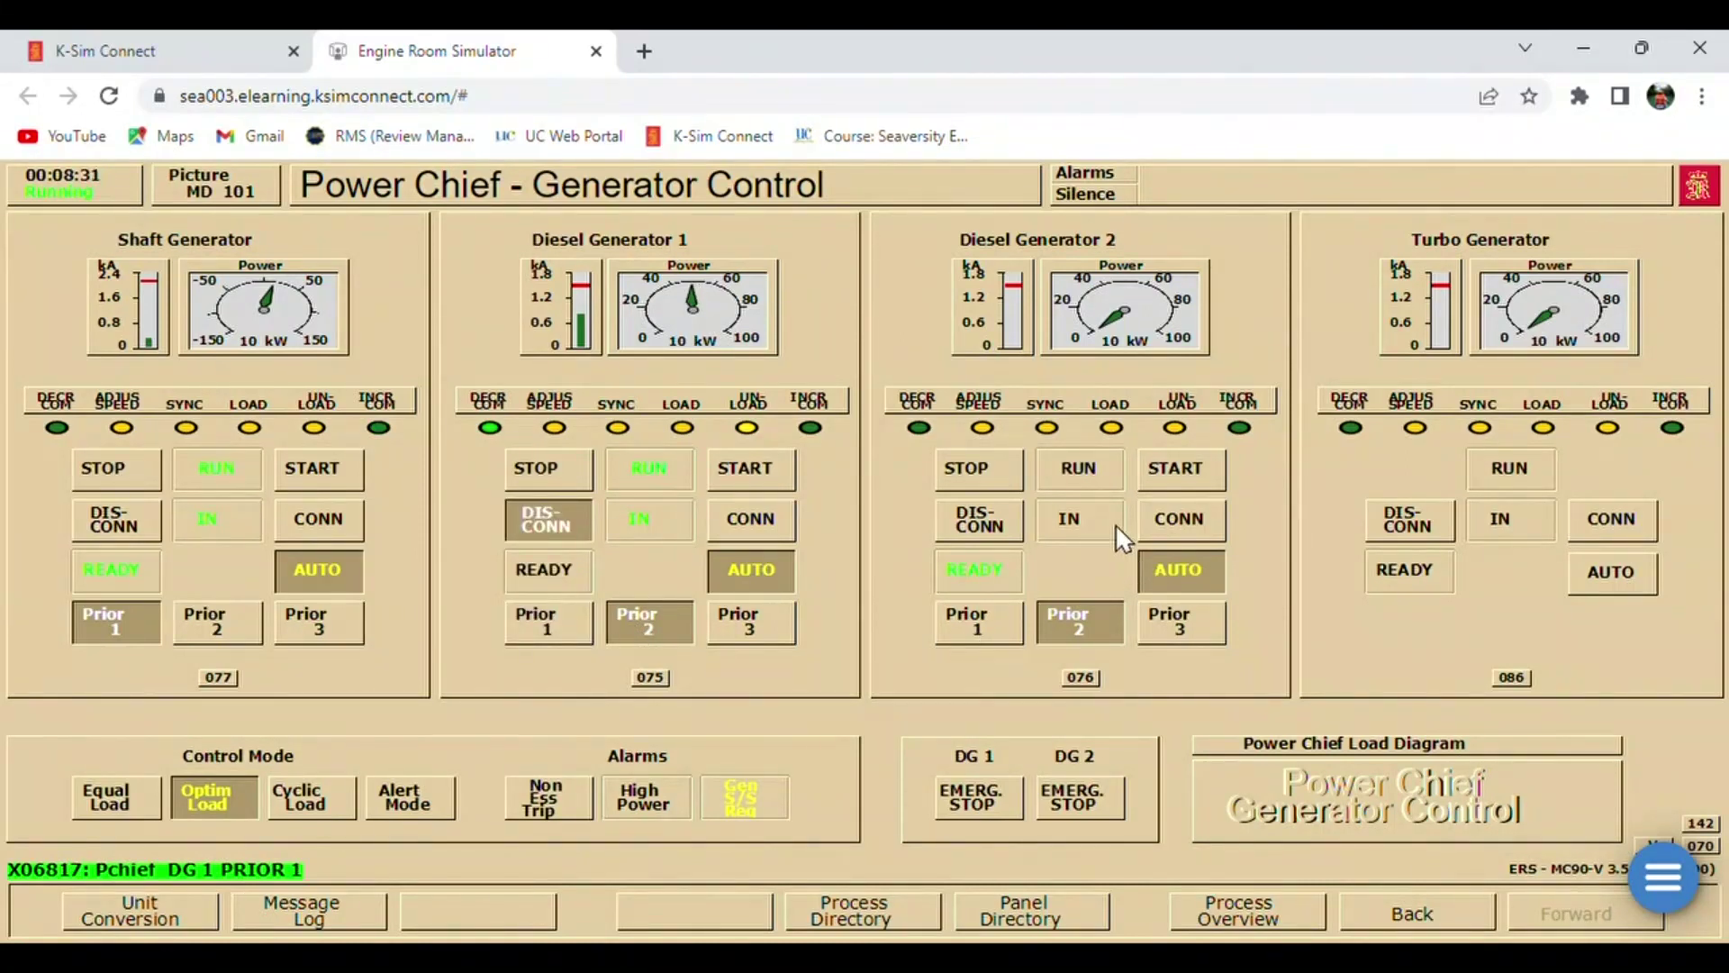
left_click(1175, 623)
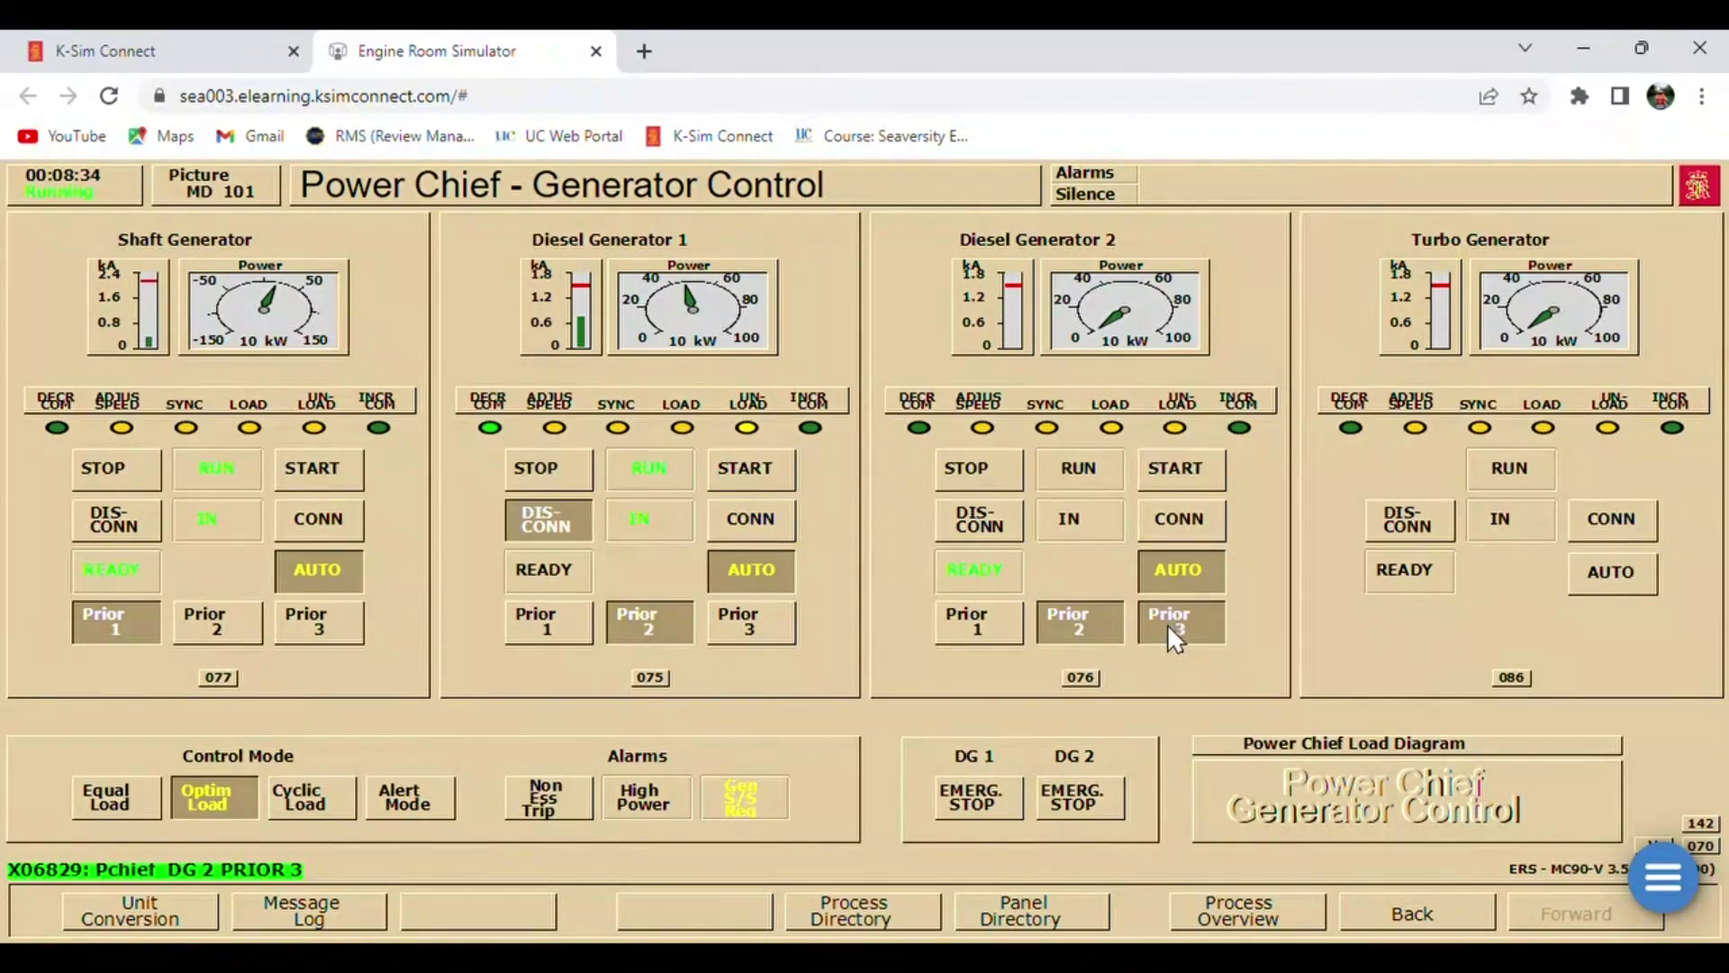
left_click(1086, 624)
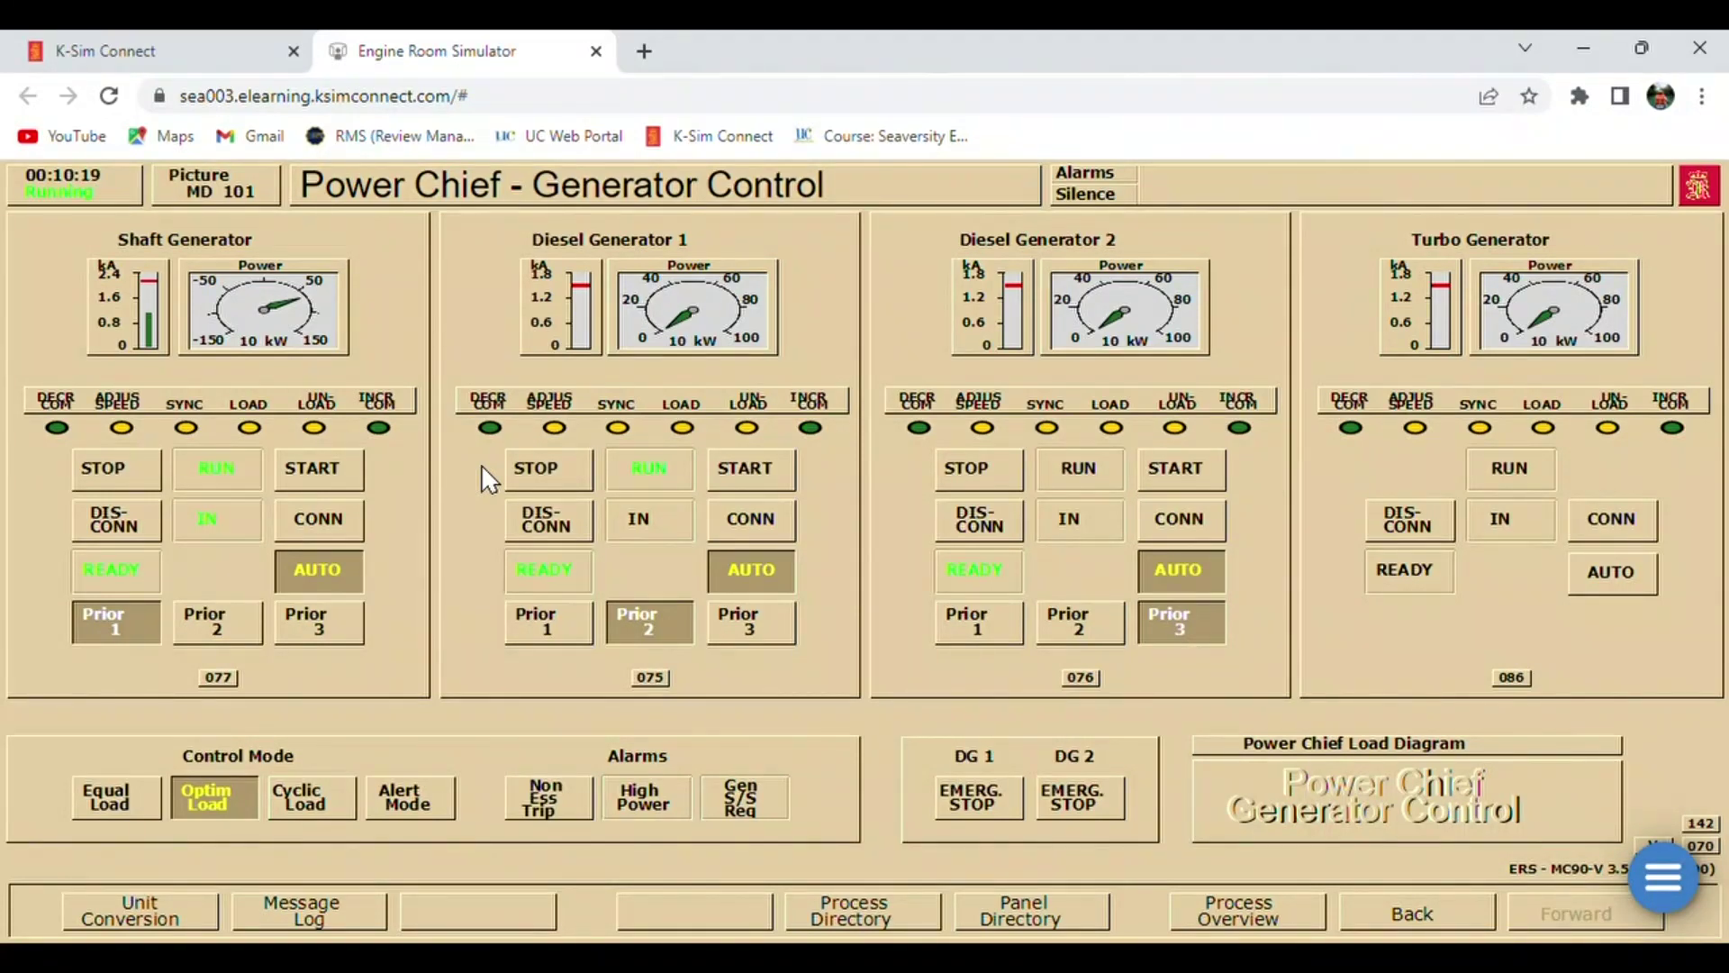
- On the Main Engine - Bridge Control display, raise the control lever to 80 and, once the engine responds, to 100
left_click(1011, 910)
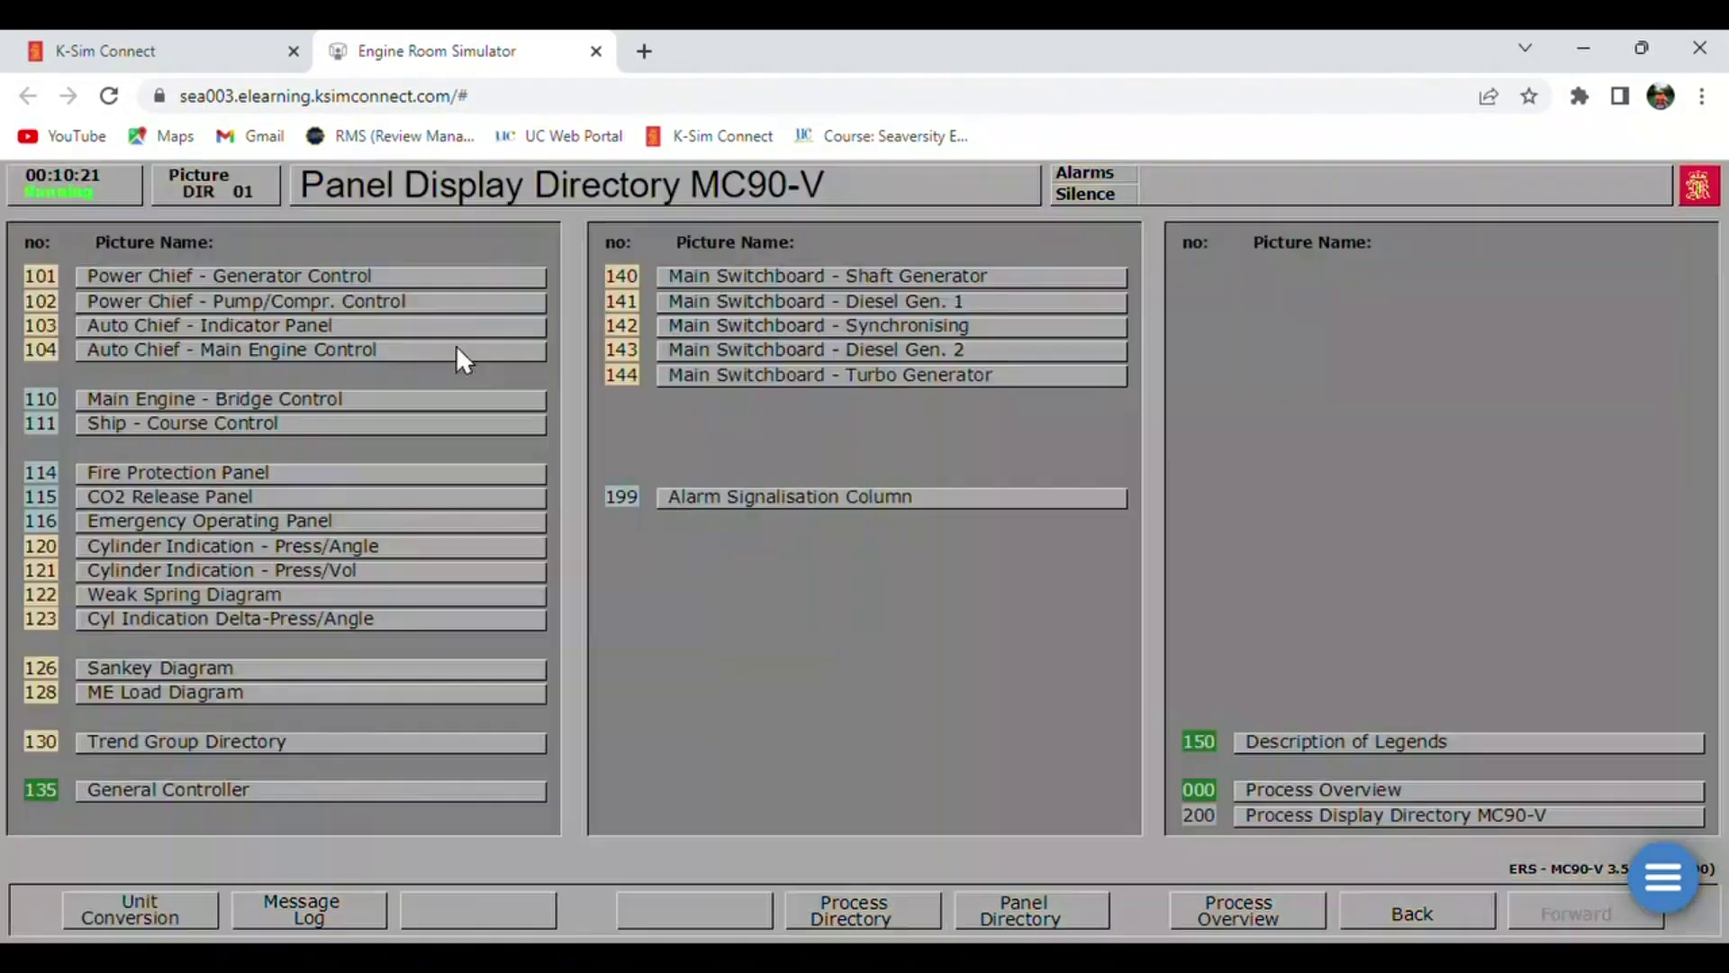
left_click(288, 400)
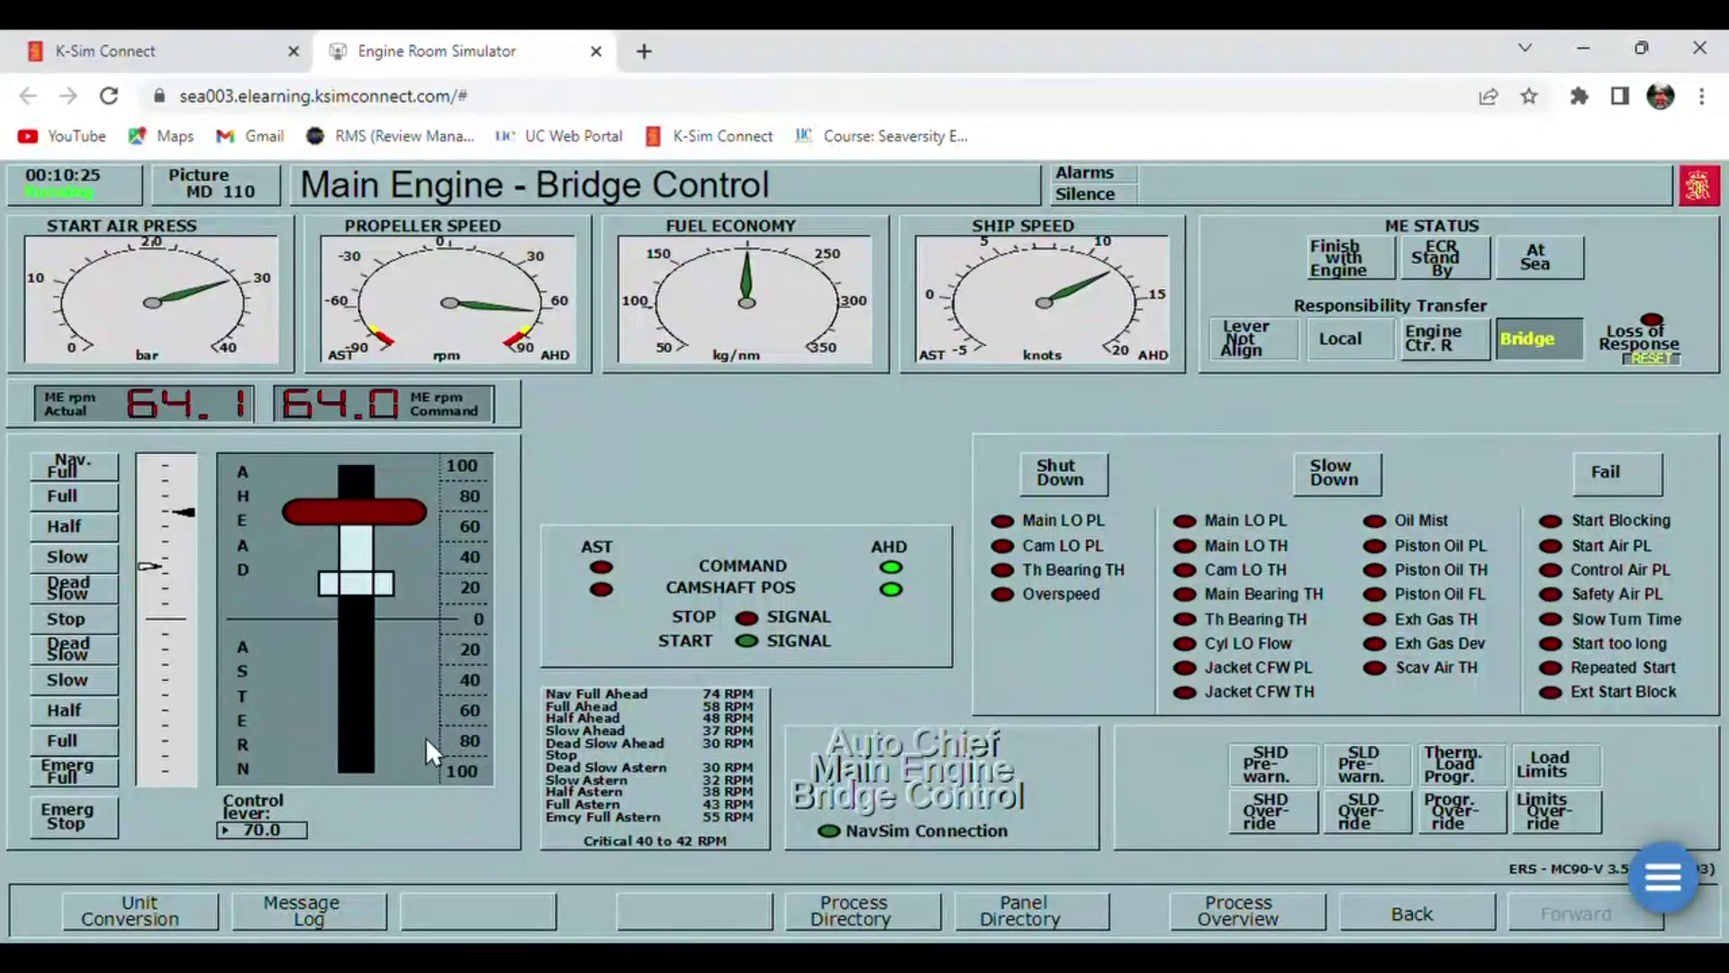
left_click(269, 829)
type("80")
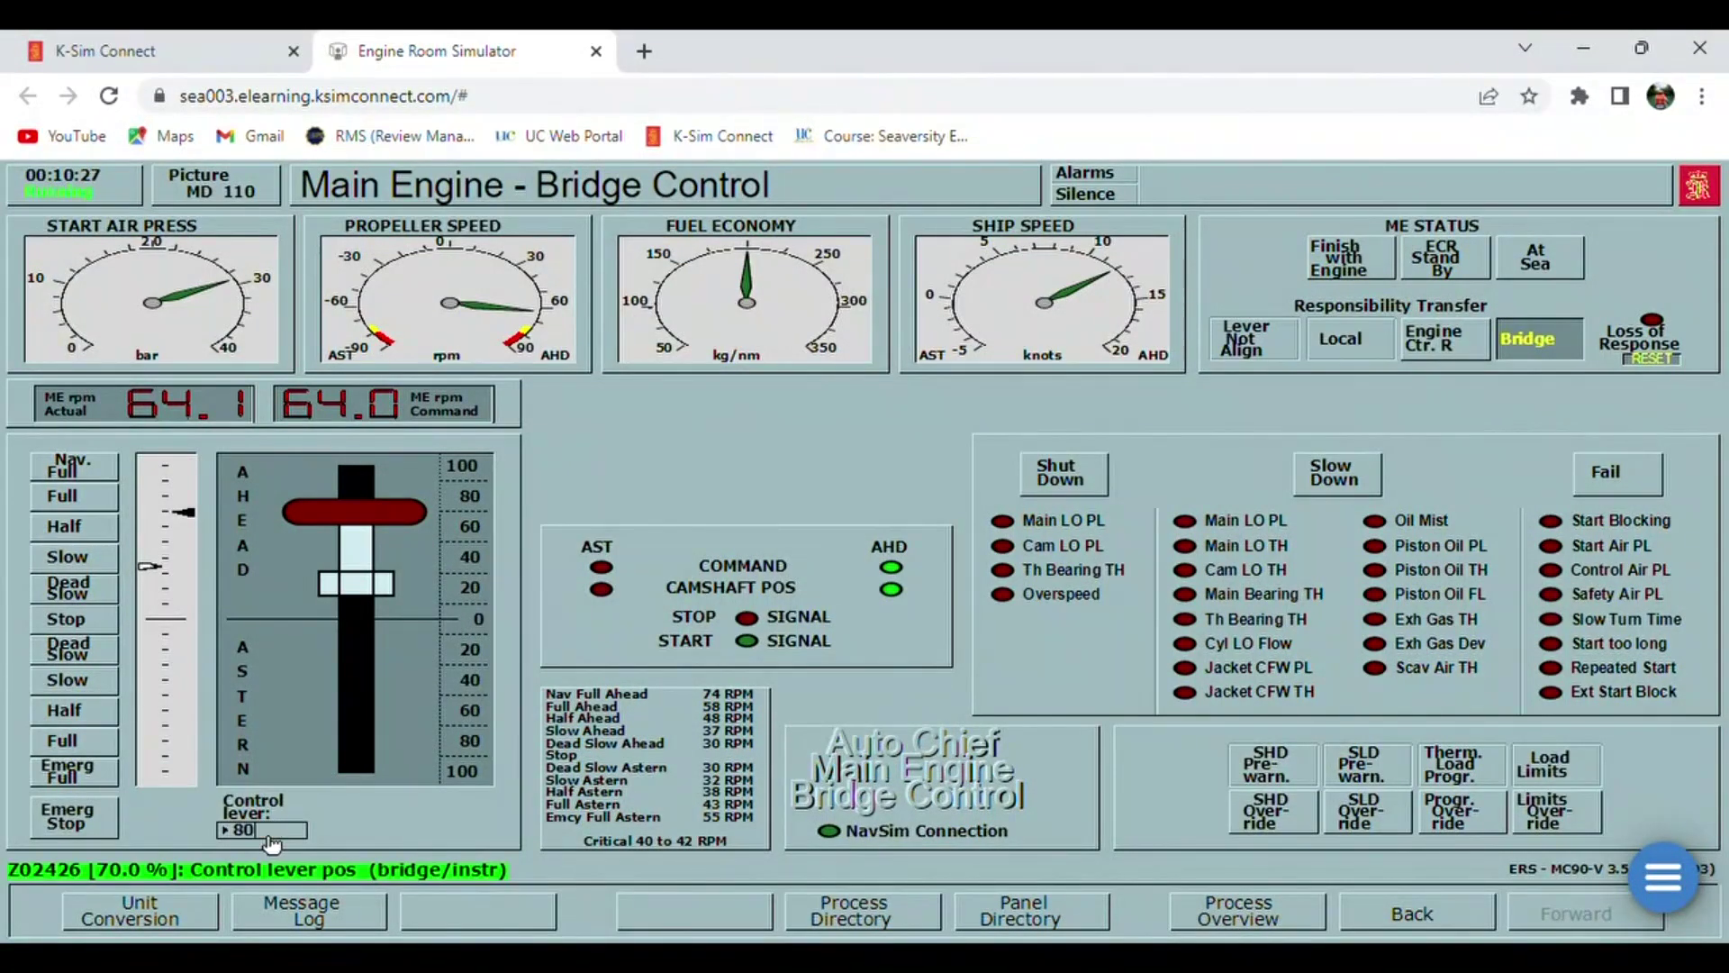
key("Return")
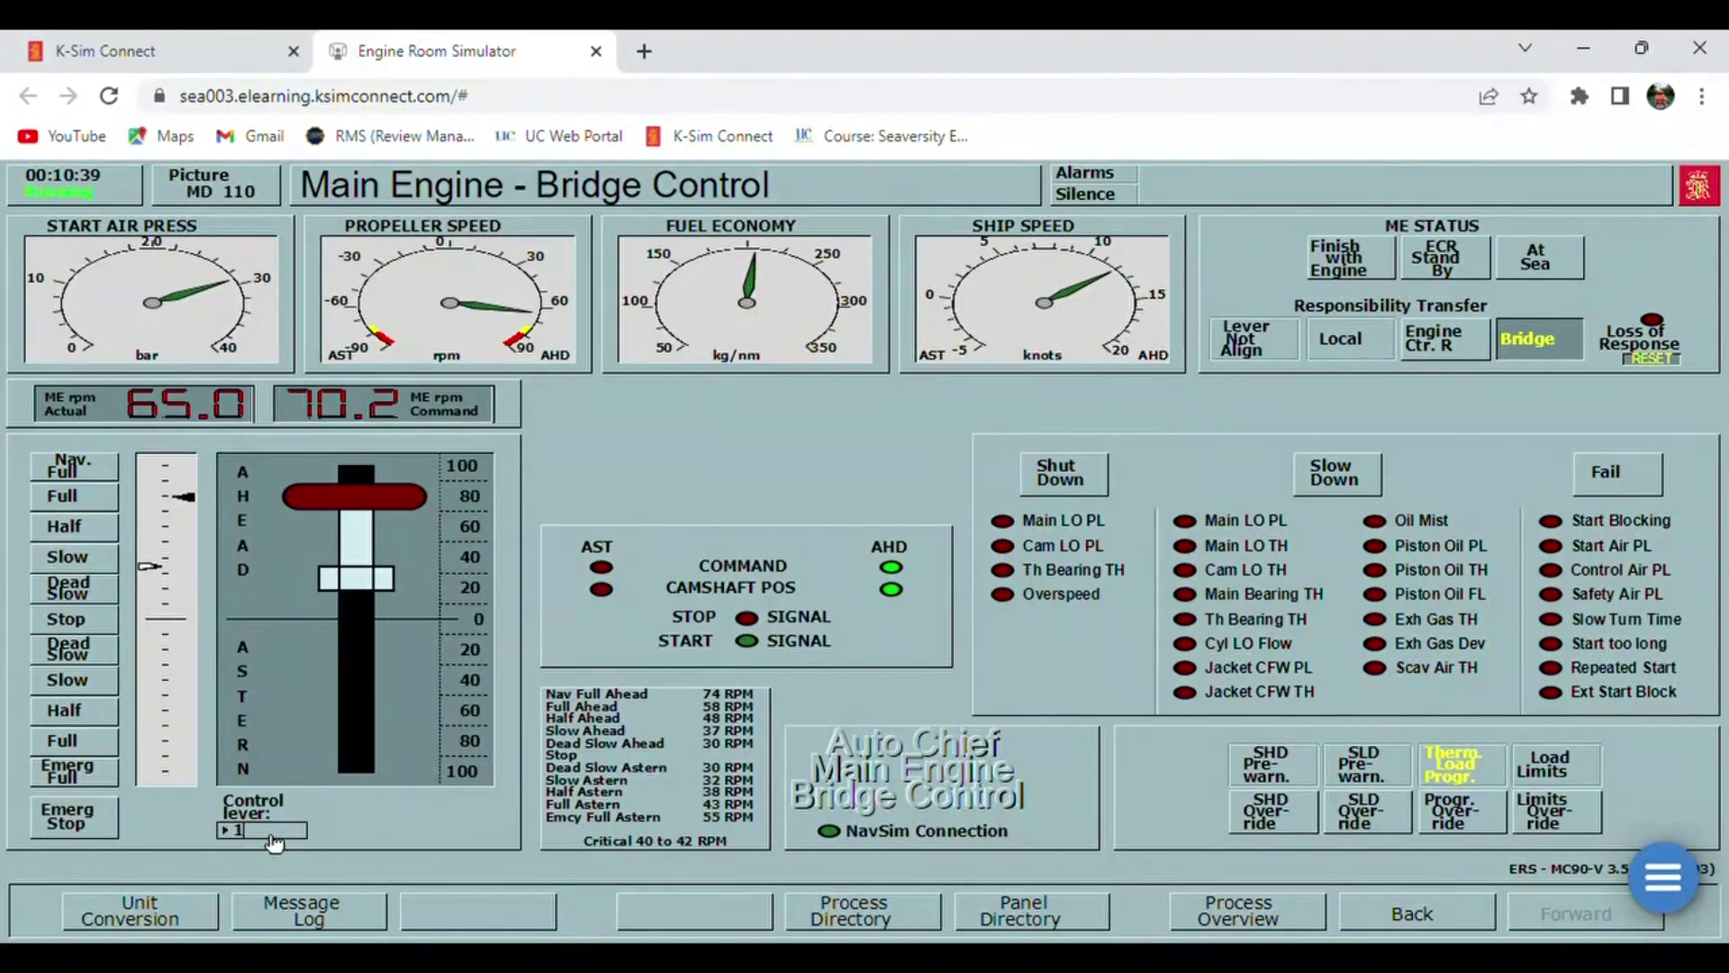
left_click(272, 833)
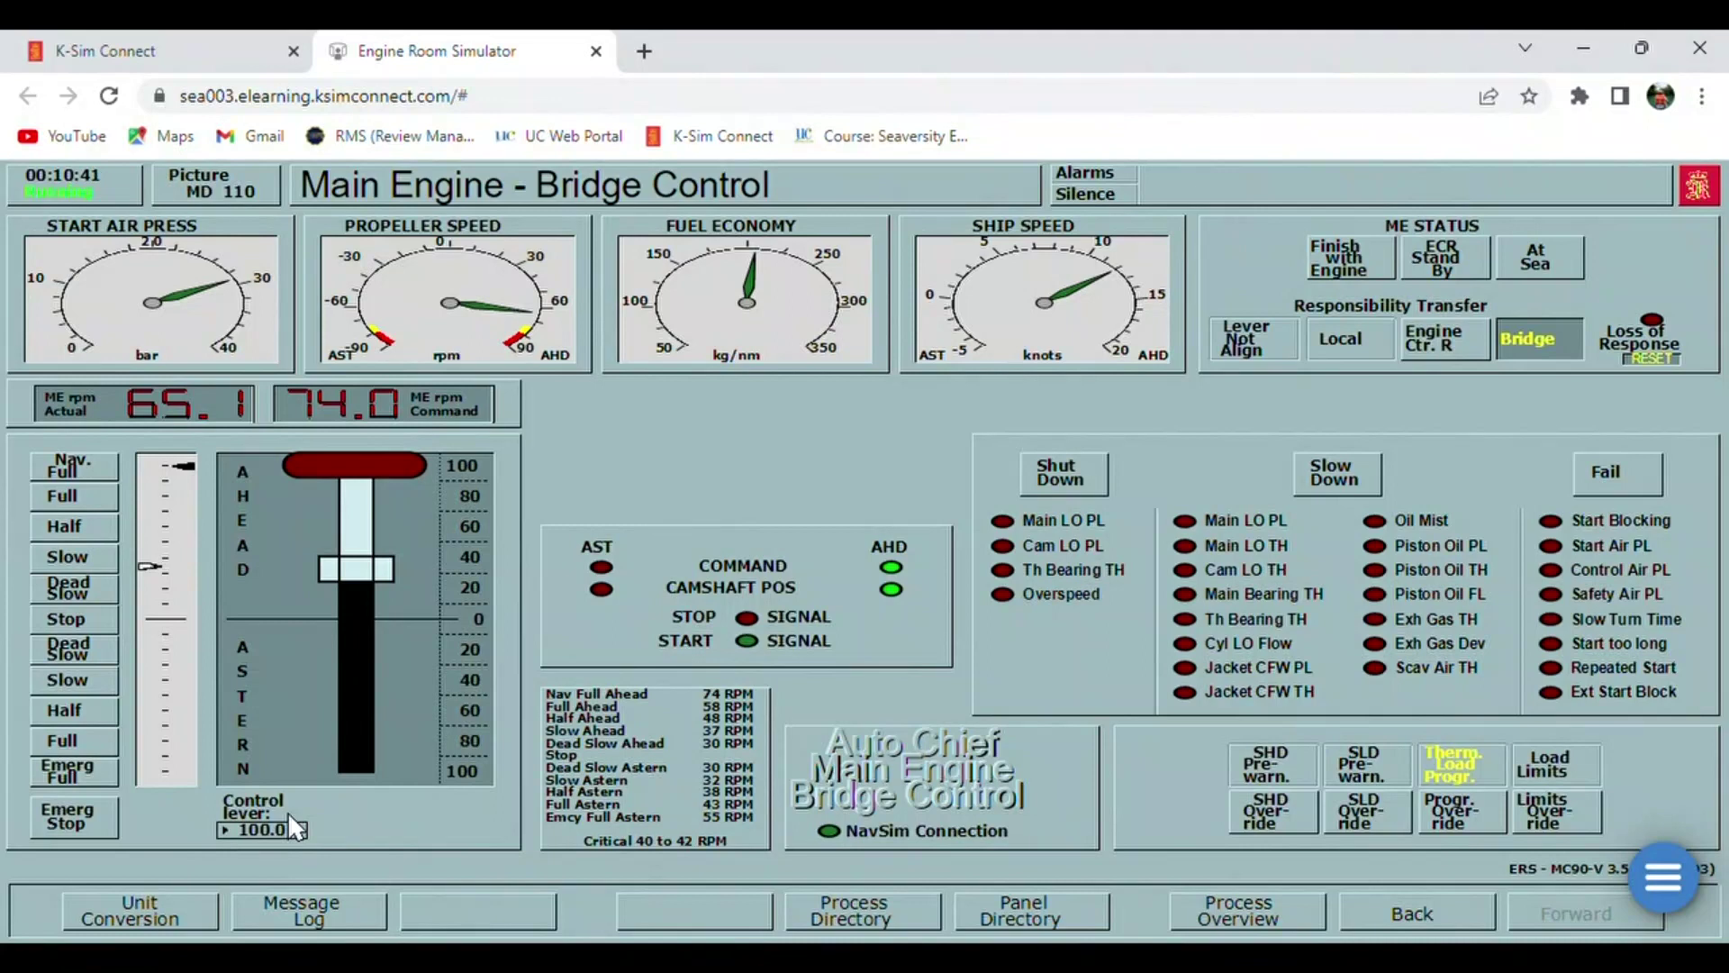
- On the Auto Chief - Main Engine Control display, set the engine control room lever to 100 to match the bridge lever
left_click(958, 905)
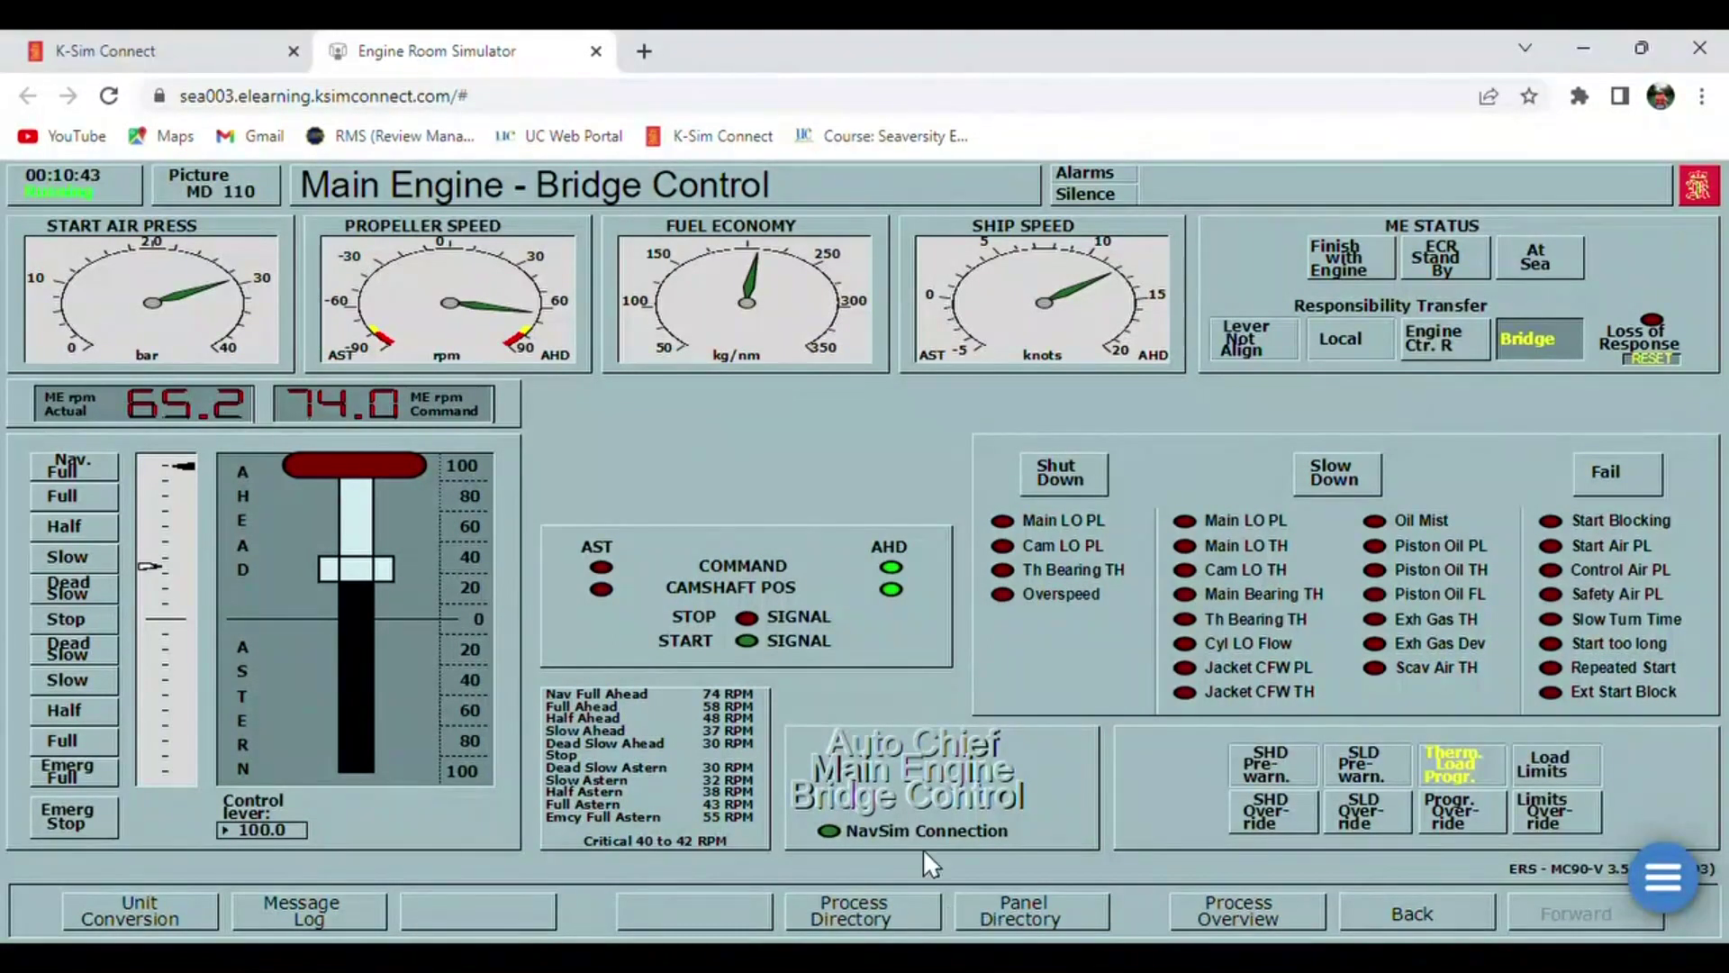
left_click(245, 349)
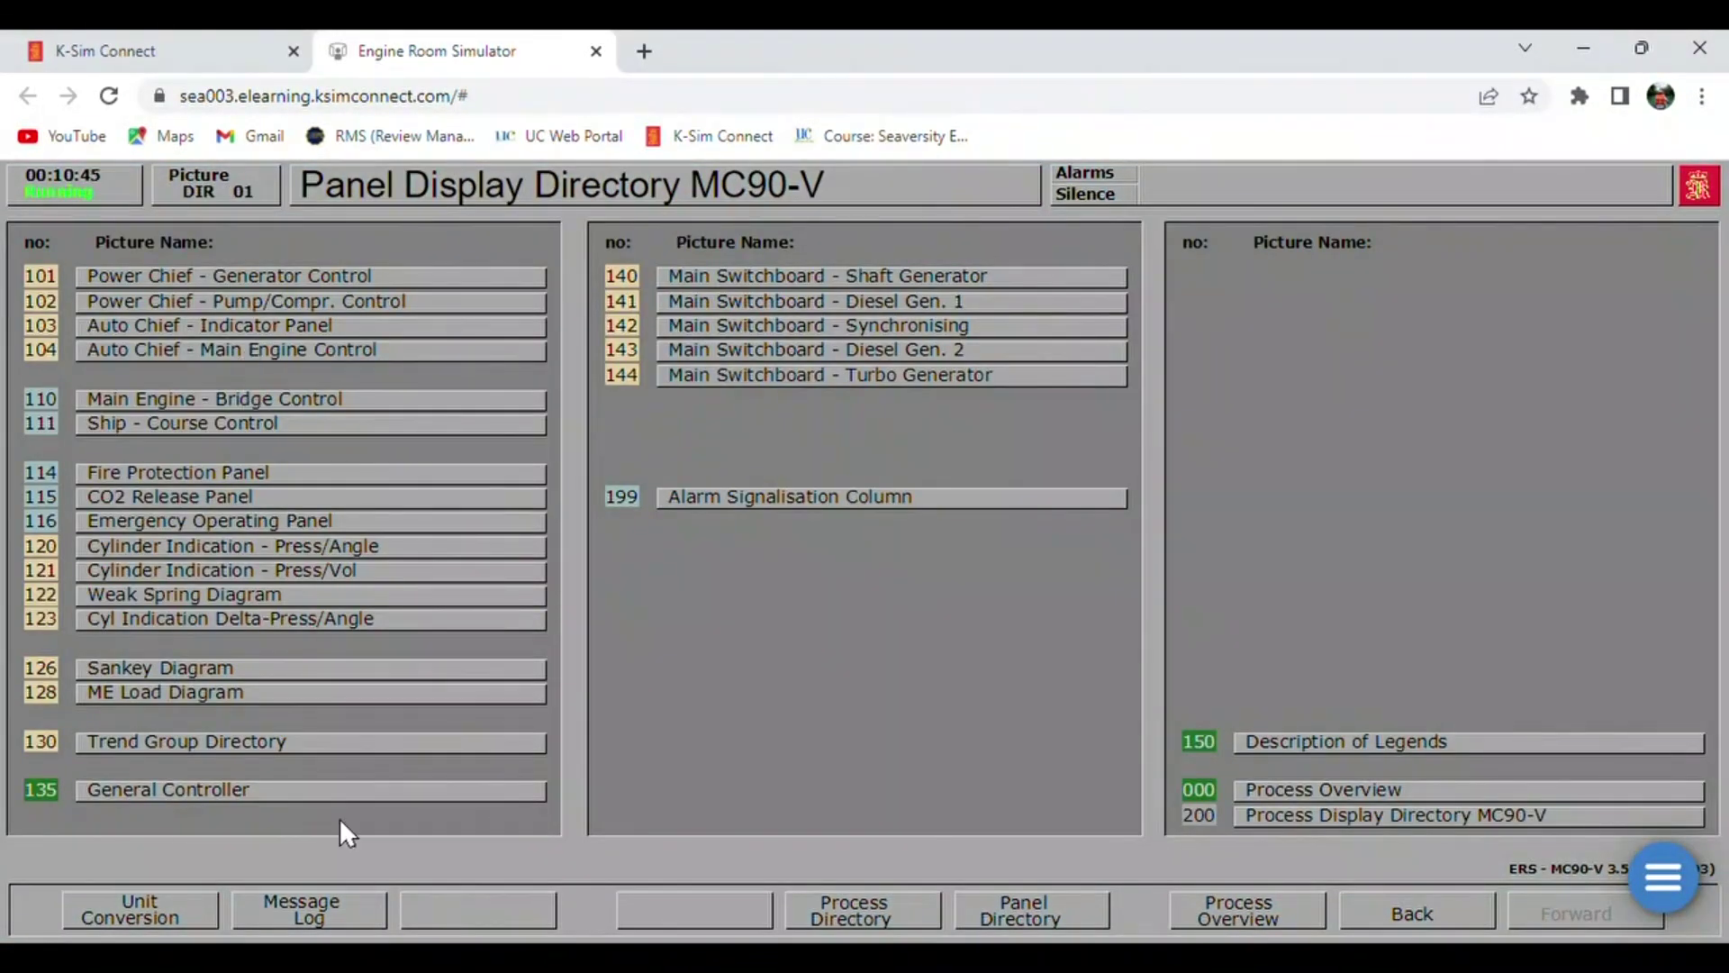
type("100")
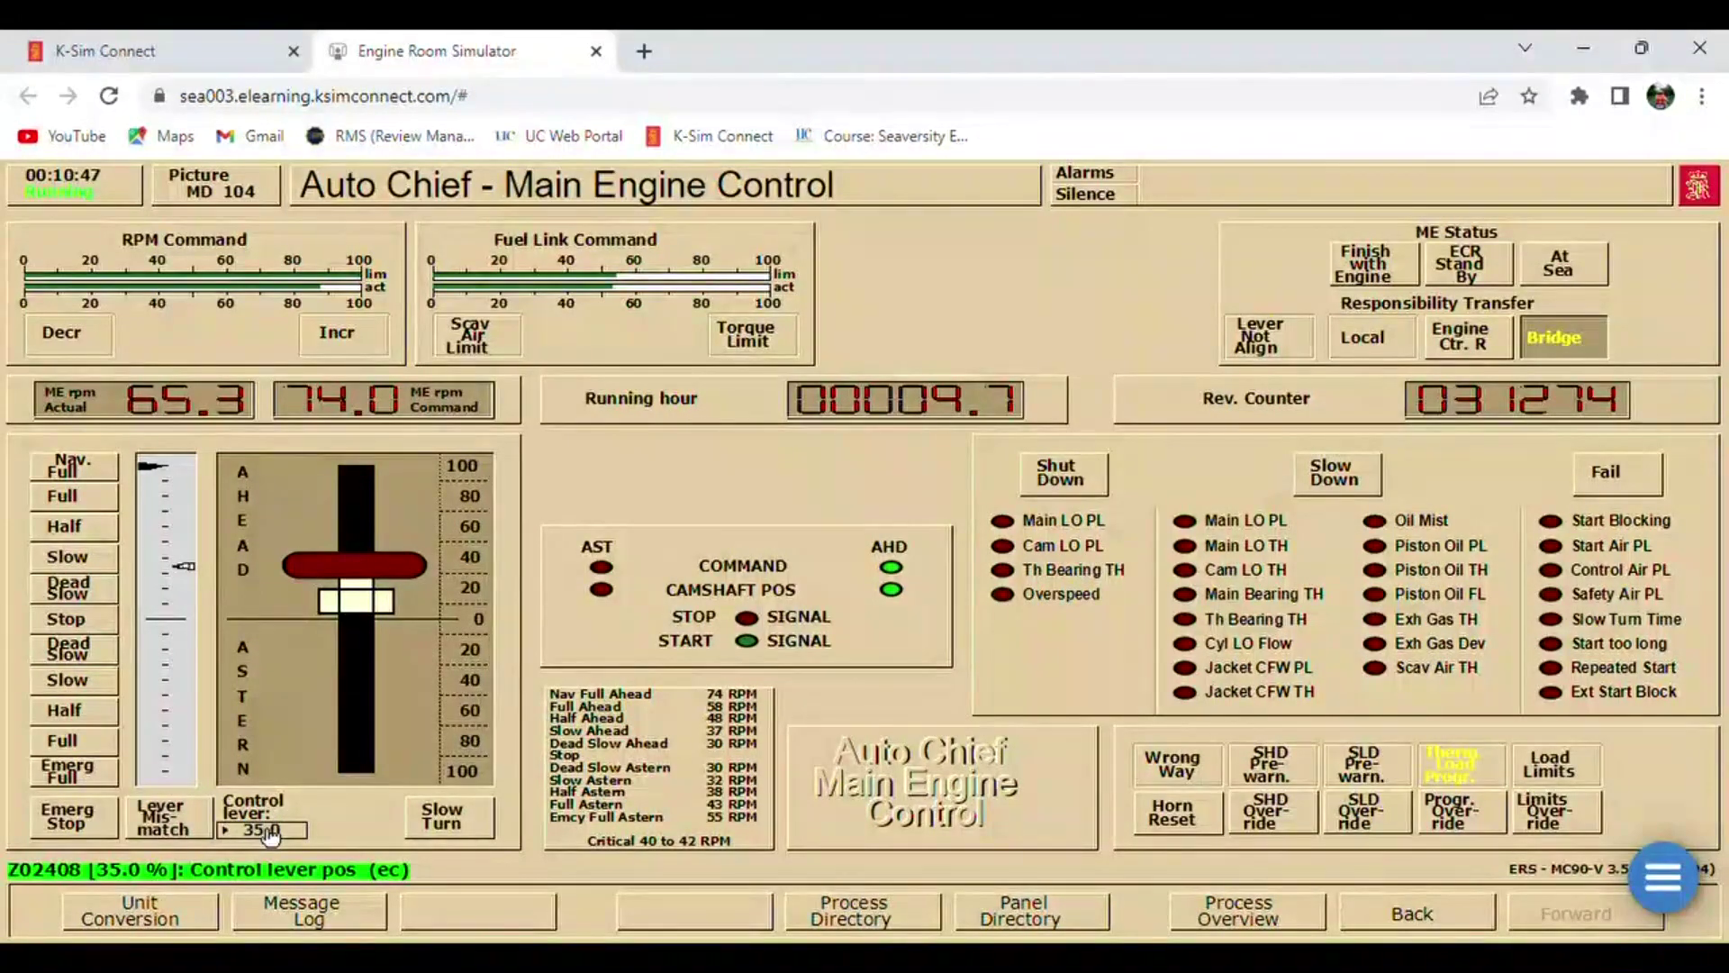
key("Return")
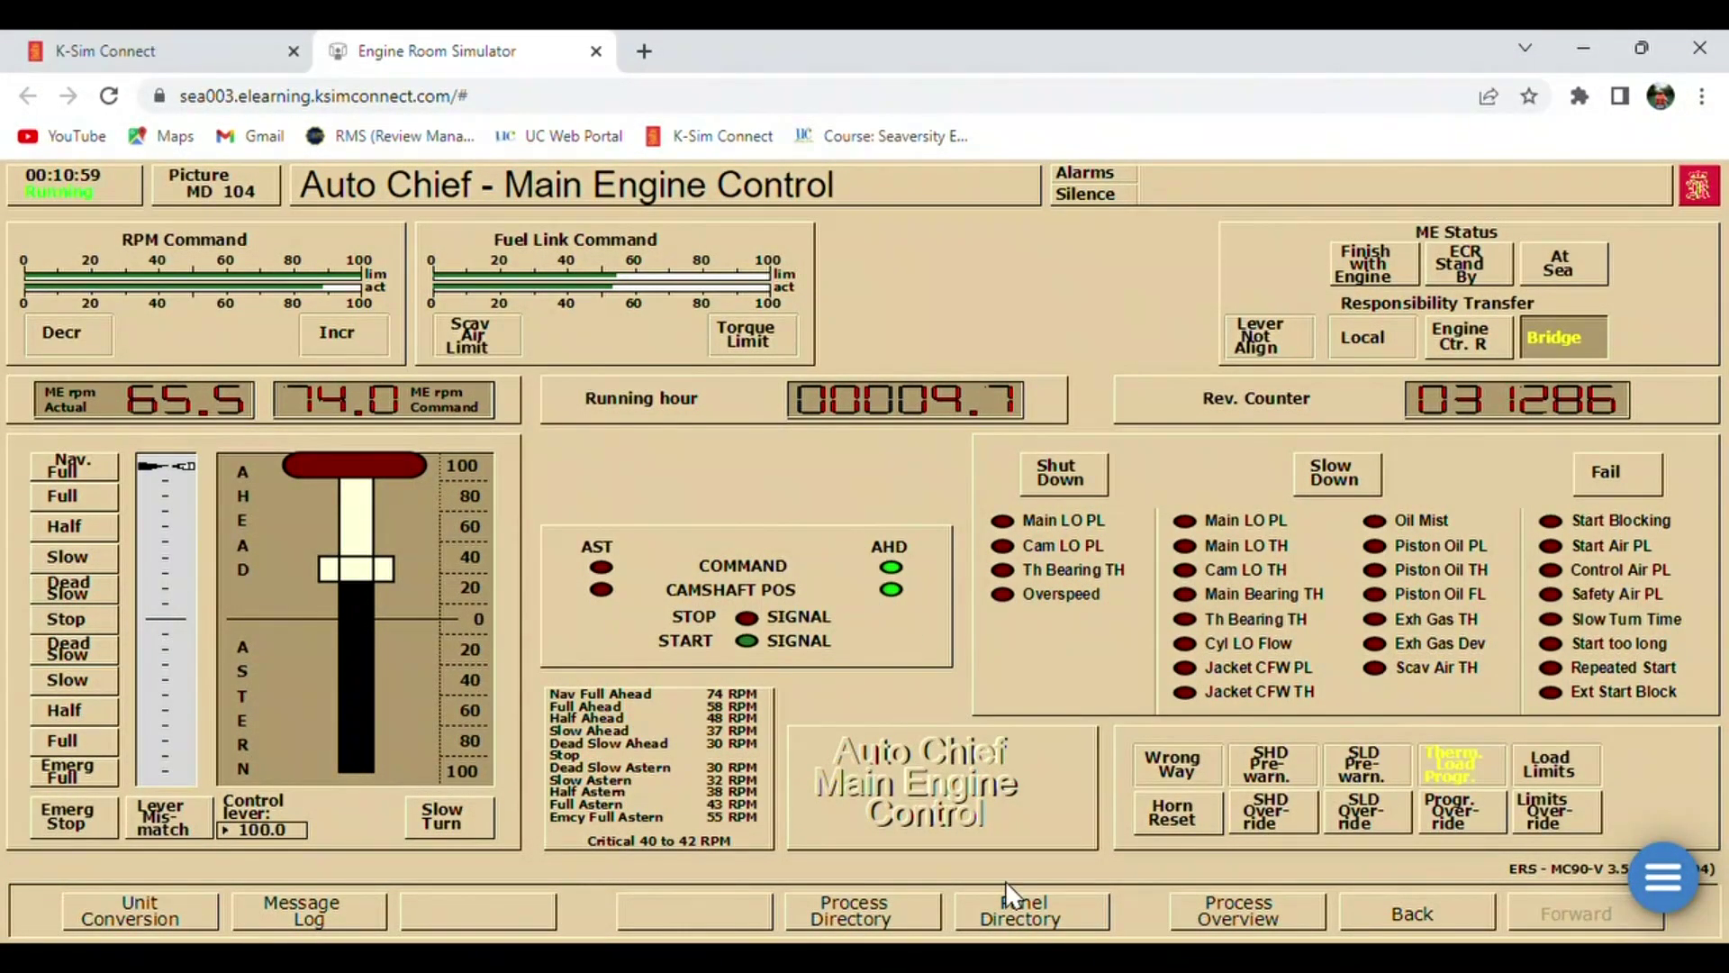
- Return to the Power Chief - Generator Control display to check the shaft generator's power
left_click(1009, 914)
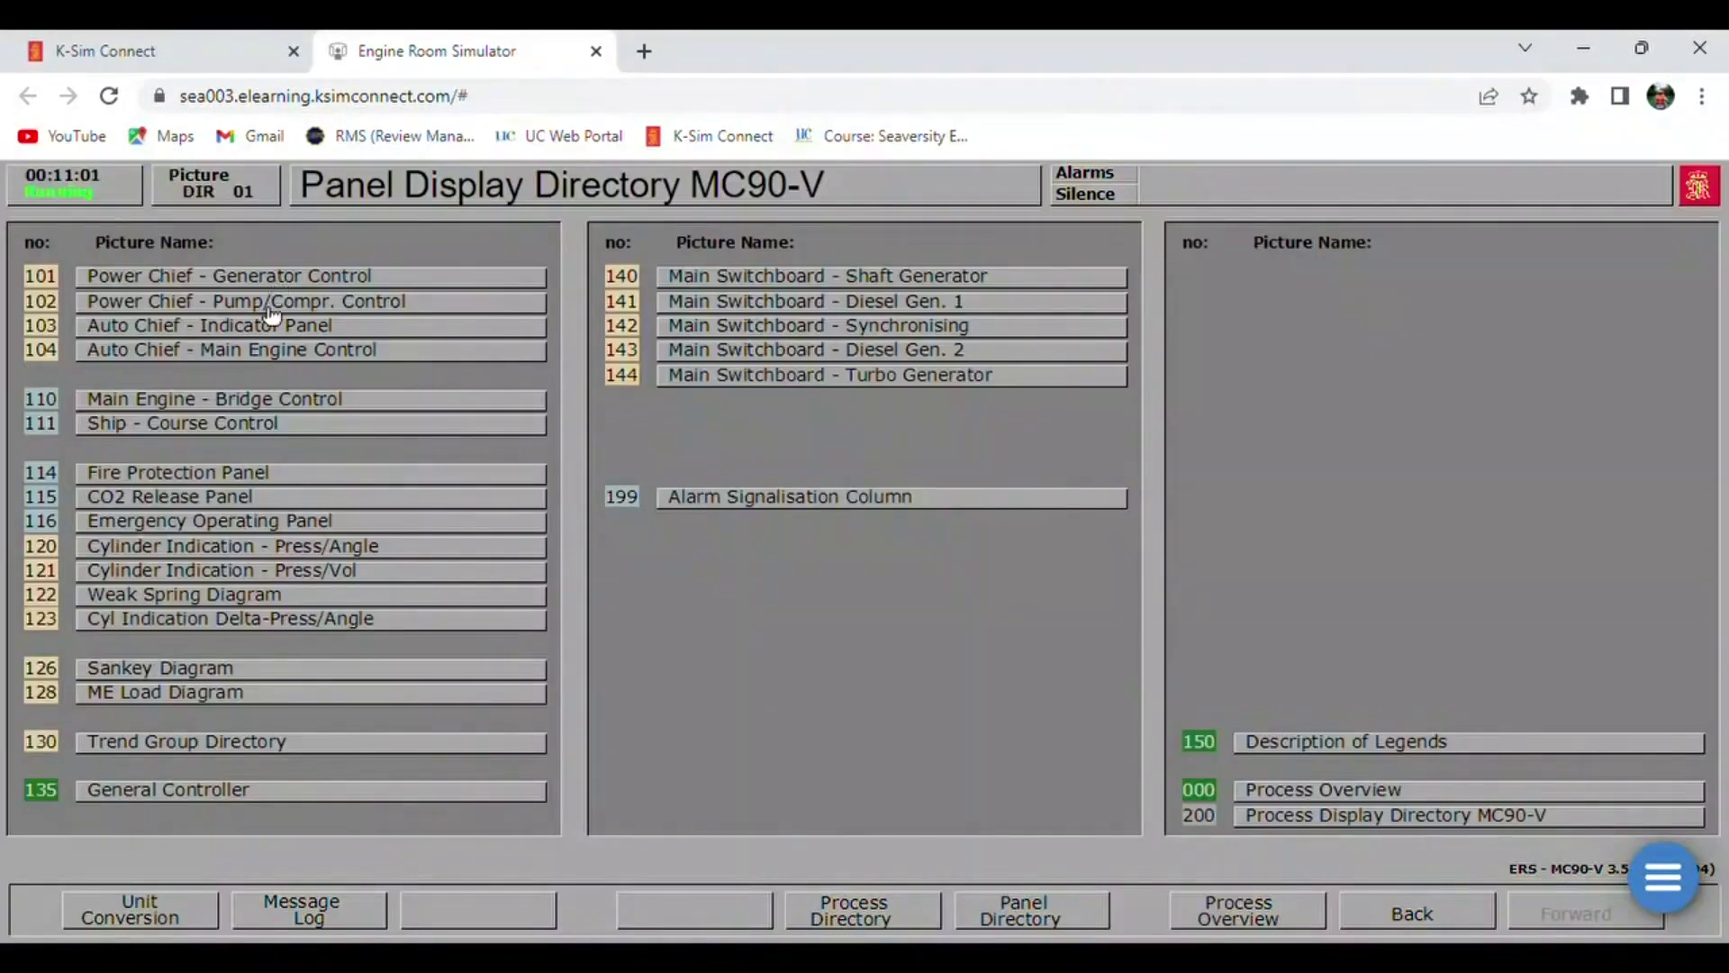
left_click(234, 274)
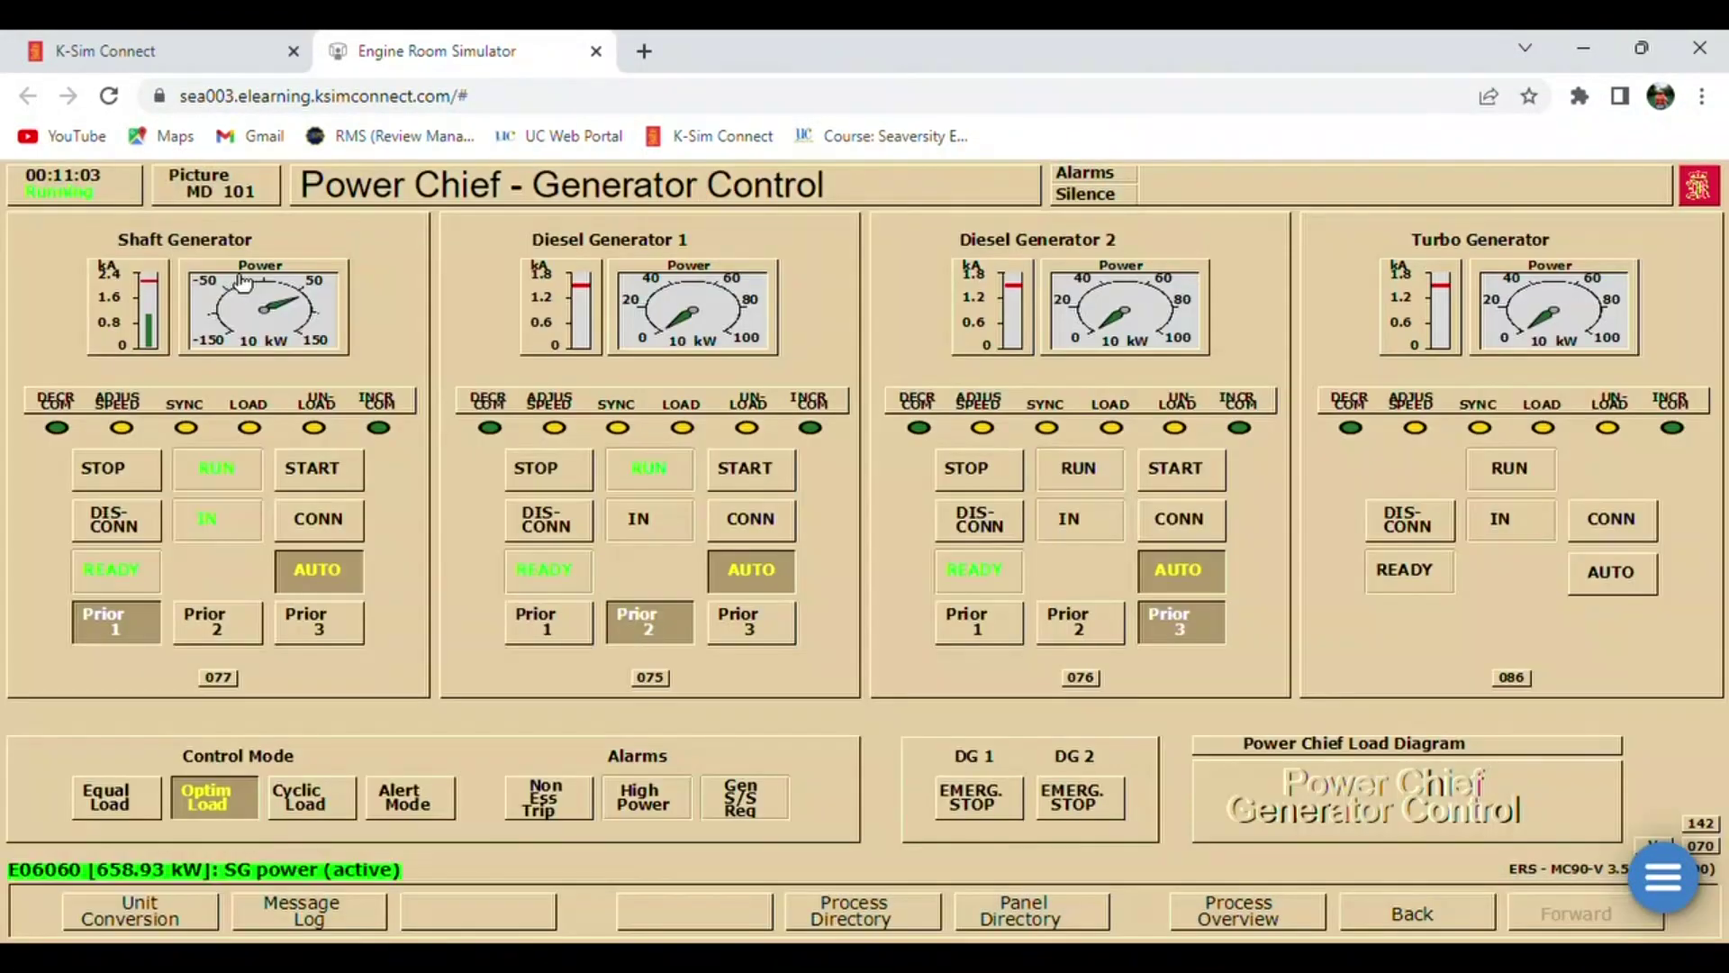